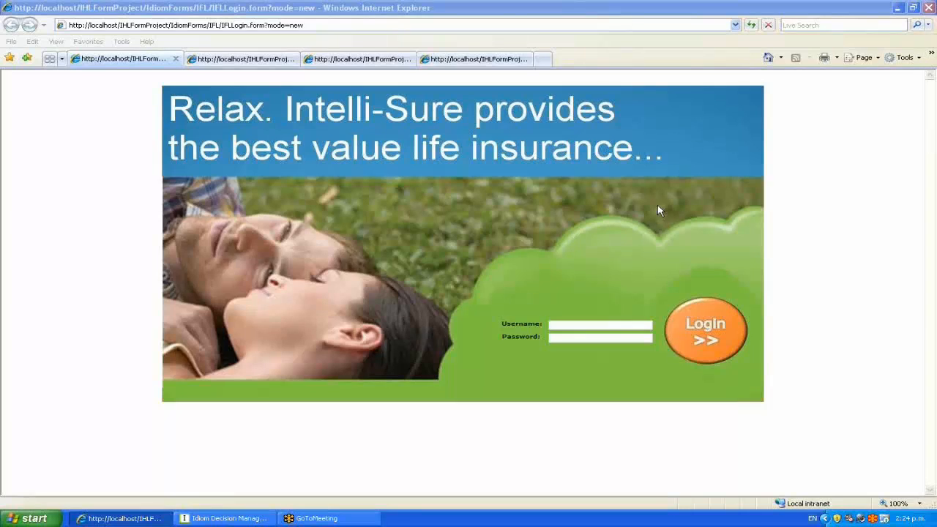
Bring the Internet Explorer window with the Intelli-Sure login page to the front.
{"action": "left_click", "coordinate": [621, 13]}
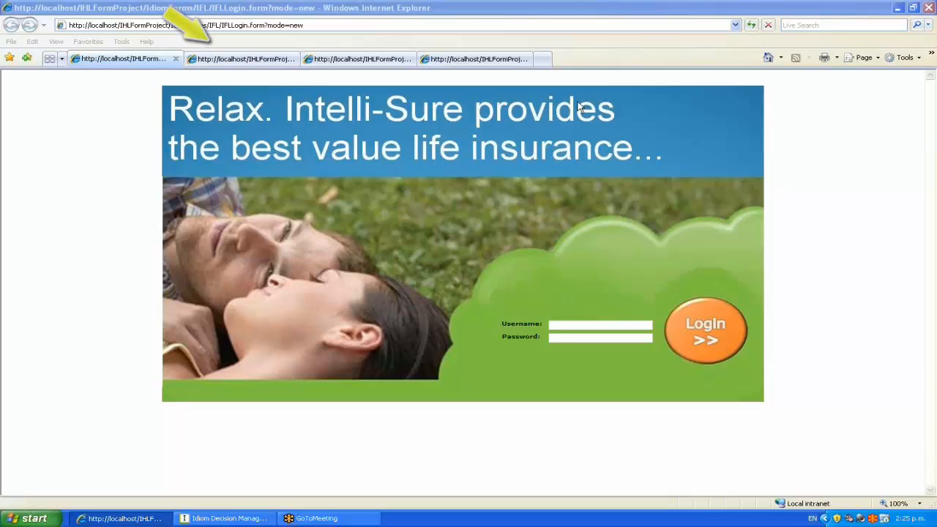
Look through the EveryDay, Camino and Forrester Bank quote tabs.
{"action": "left_click", "coordinate": [218, 61]}
{"action": "left_click", "coordinate": [359, 60]}
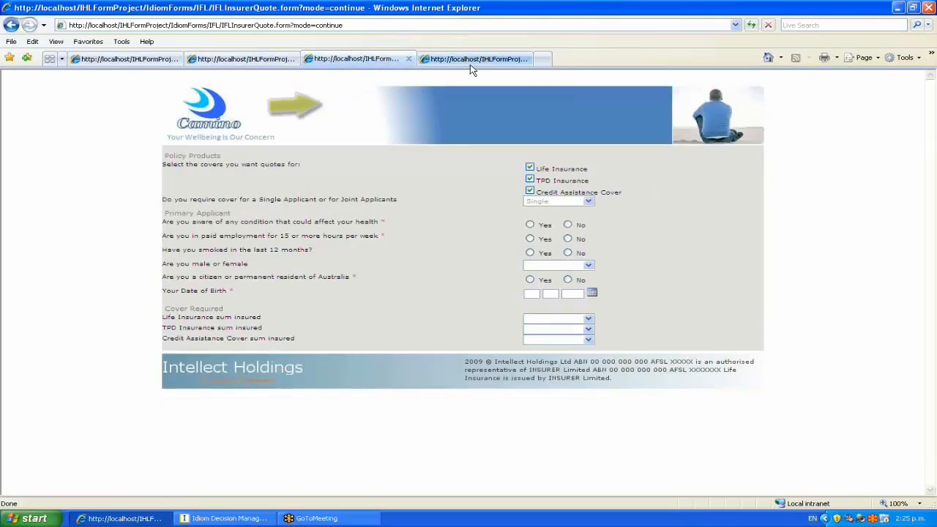
{"action": "left_click", "coordinate": [472, 60]}
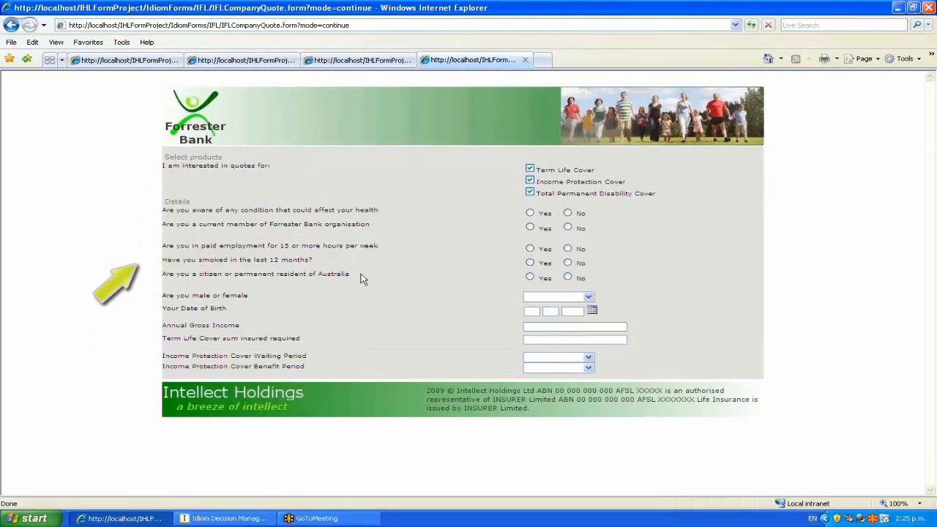
Highlight the citizenship question and chosen covers, then answer Yes to the health question.
{"action": "left_click_drag", "start_coordinate": [355, 276], "coordinate": [164, 276]}
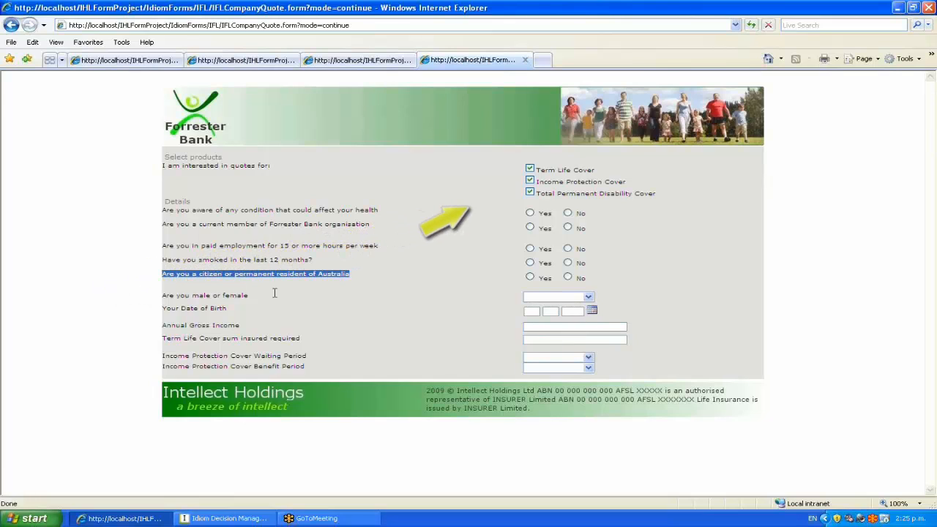
{"action": "left_click_drag", "start_coordinate": [660, 198], "coordinate": [541, 169]}
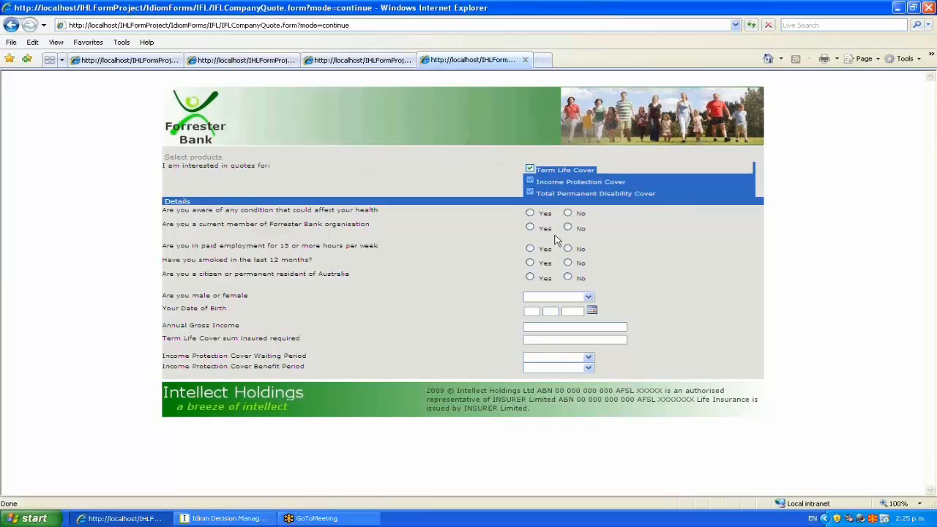
{"action": "left_click", "coordinate": [530, 214]}
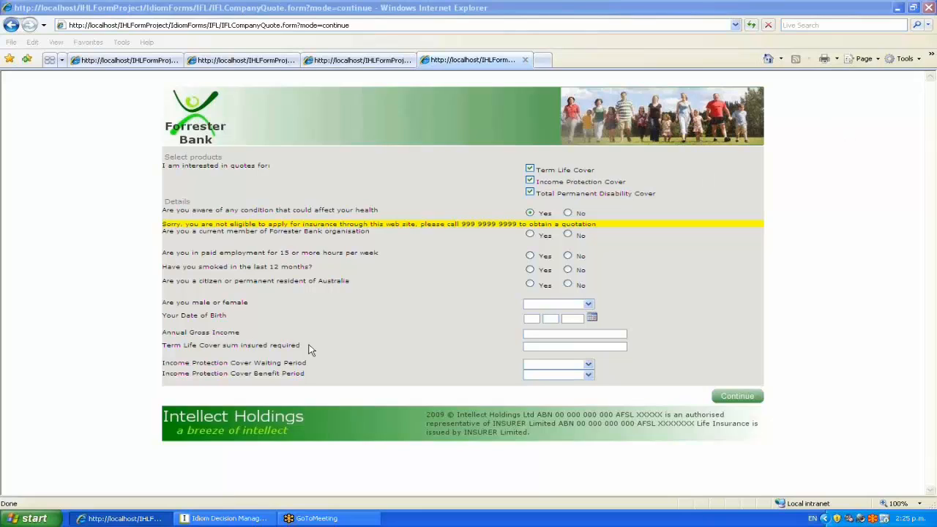
{"action": "left_click", "coordinate": [33, 519]}
Log in from a new Internet Explorer window with the bank channel username and password.
{"action": "left_click", "coordinate": [62, 274]}
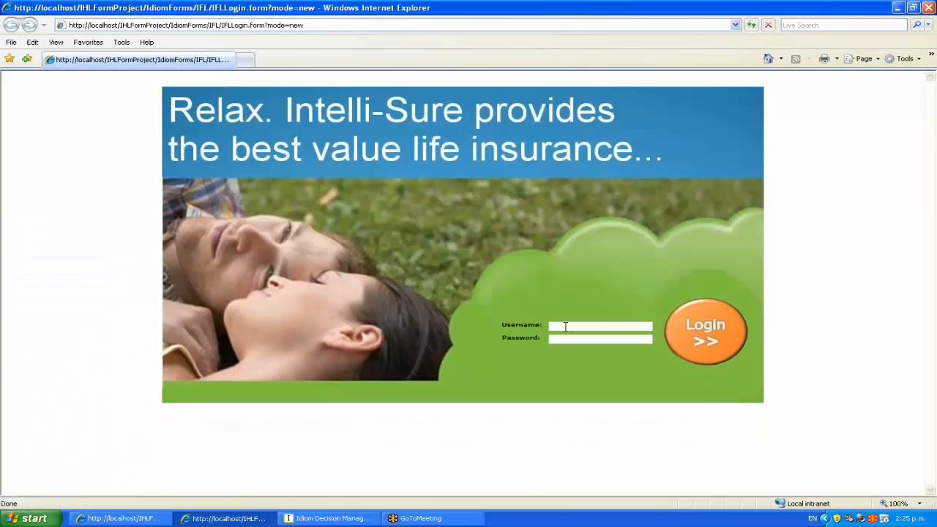
{"action": "left_click", "coordinate": [565, 326]}
{"action": "type", "text": "BankChannelpassword"}
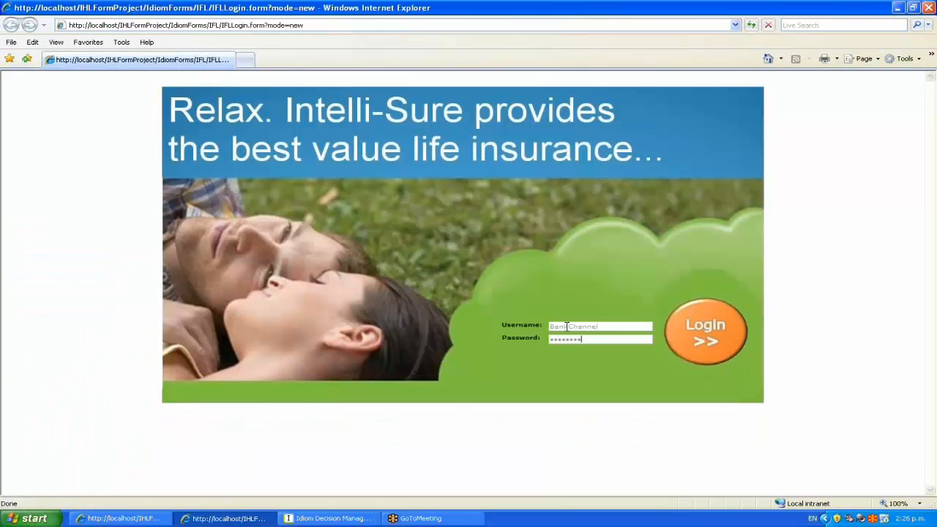
{"action": "left_click", "coordinate": [675, 334]}
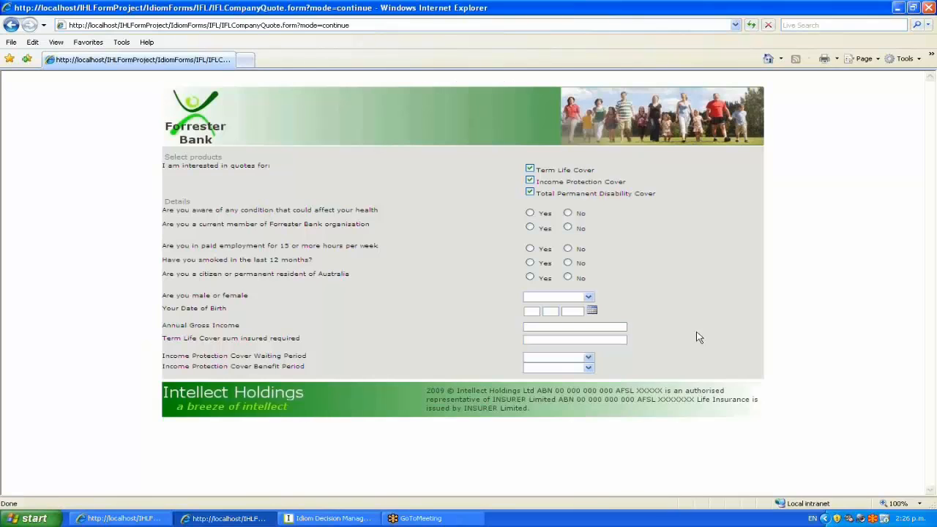
{"action": "left_click", "coordinate": [330, 518]}
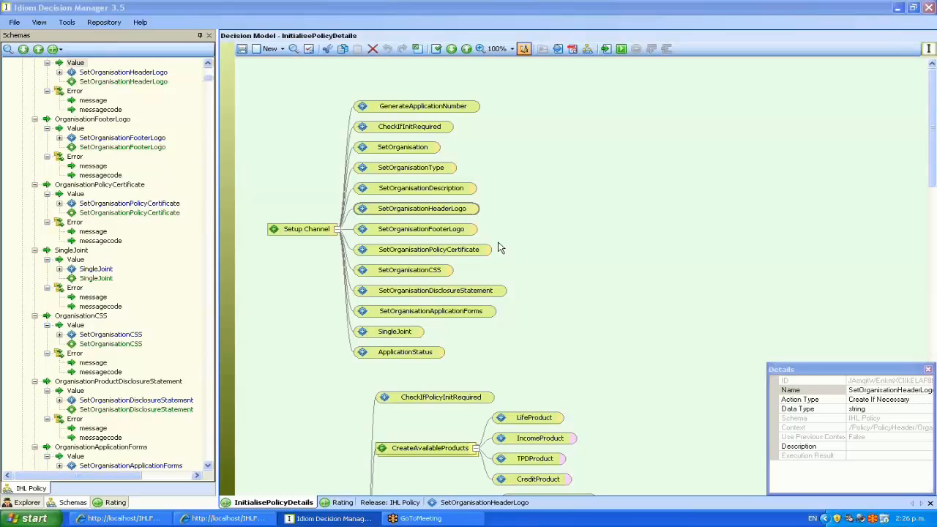
Open the SetOrganisationHeaderLogo formula version and show the repository Explorer list beside it.
{"action": "right_click", "coordinate": [408, 210]}
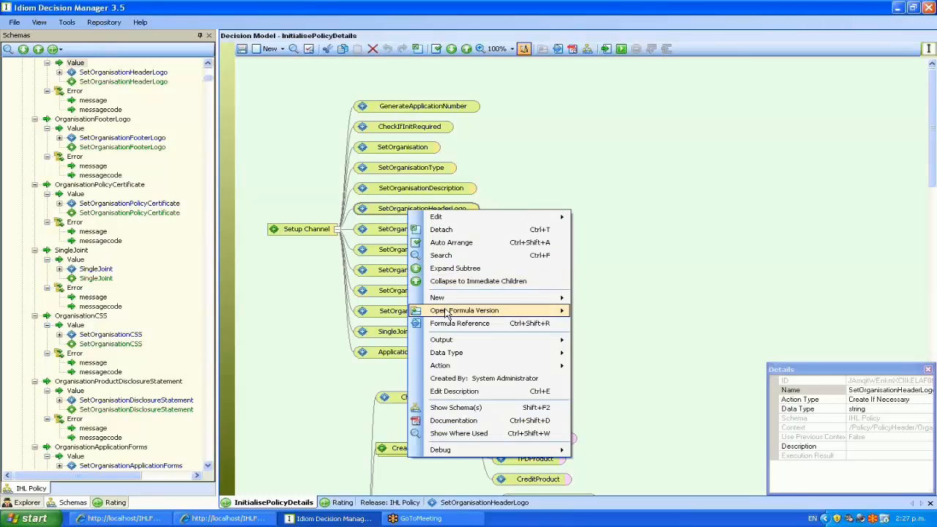
{"action": "mouse_move", "coordinate": [468, 310]}
{"action": "left_click", "coordinate": [600, 315]}
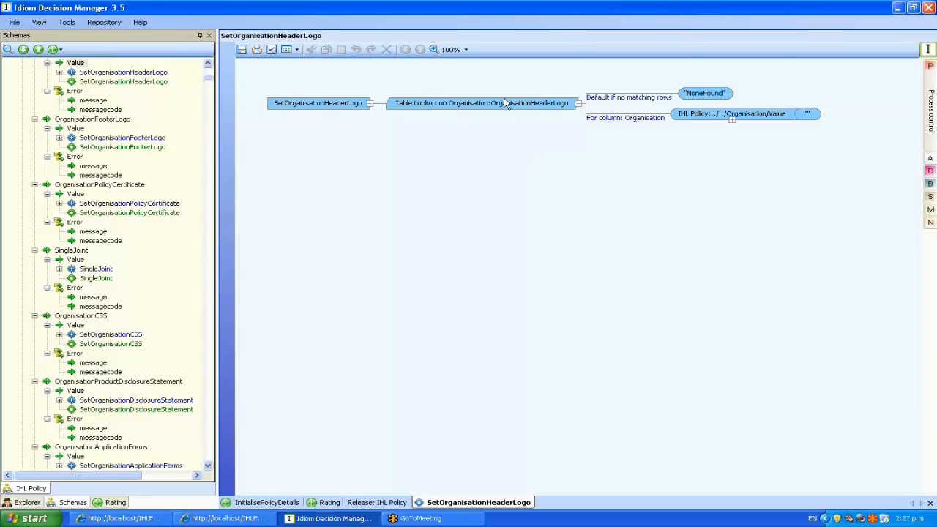
{"action": "mouse_move", "coordinate": [522, 110]}
{"action": "left_click", "coordinate": [267, 502]}
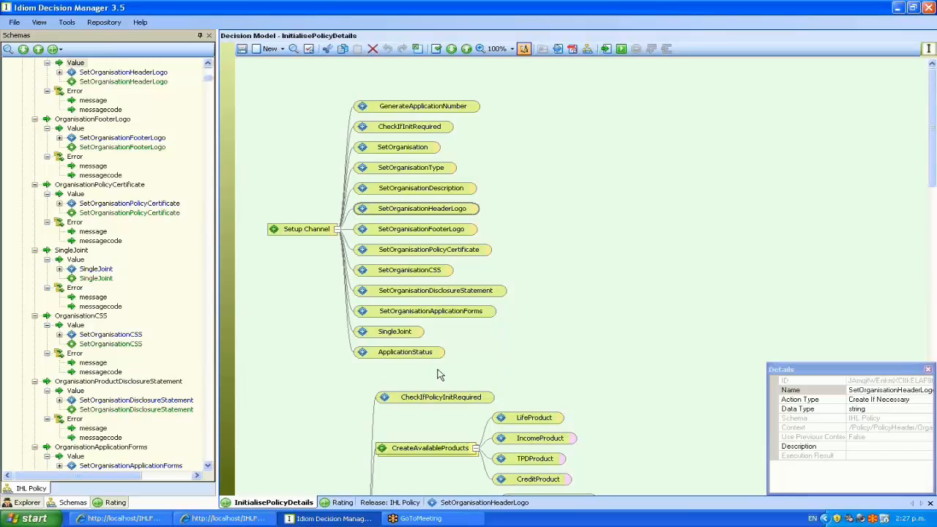
{"action": "left_click", "coordinate": [479, 504]}
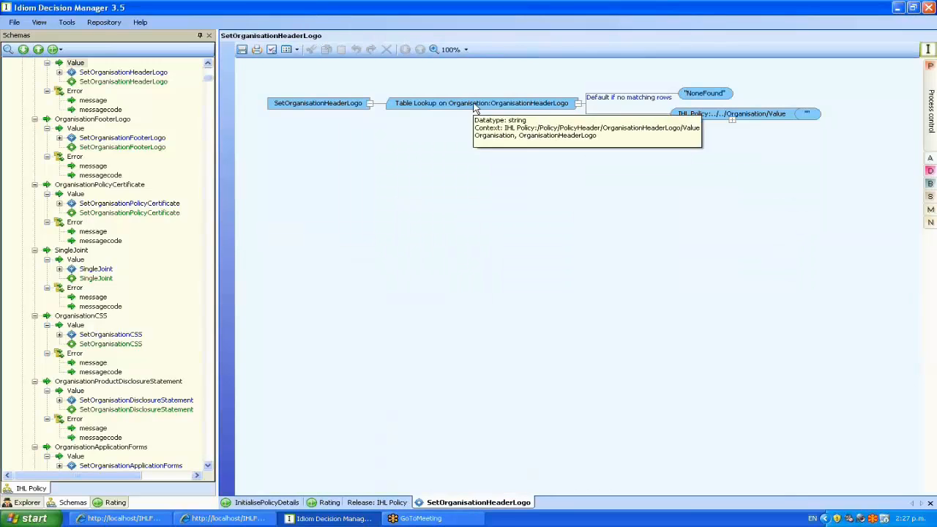
{"action": "left_click", "coordinate": [22, 505]}
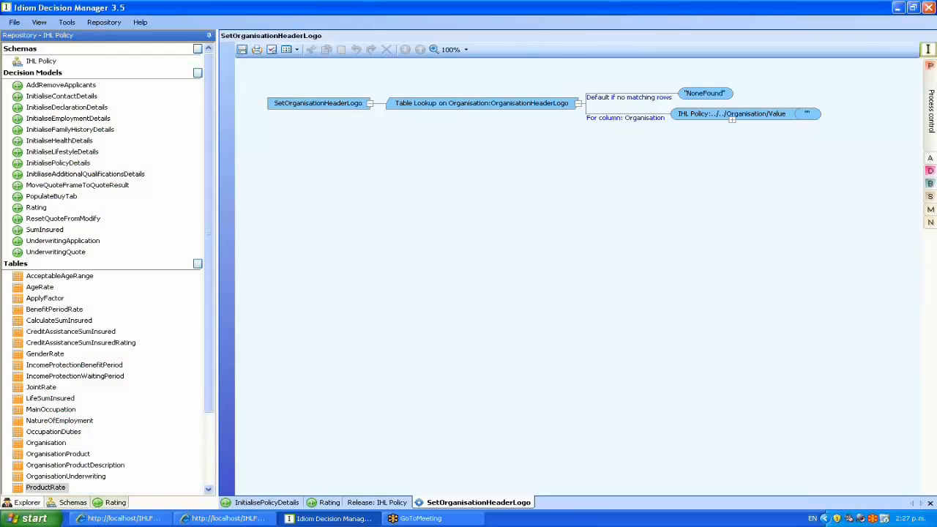
Open the Organisation table definition and its OrganisationConfig table data.
{"action": "left_click_drag", "start_coordinate": [209, 292], "coordinate": [211, 387]}
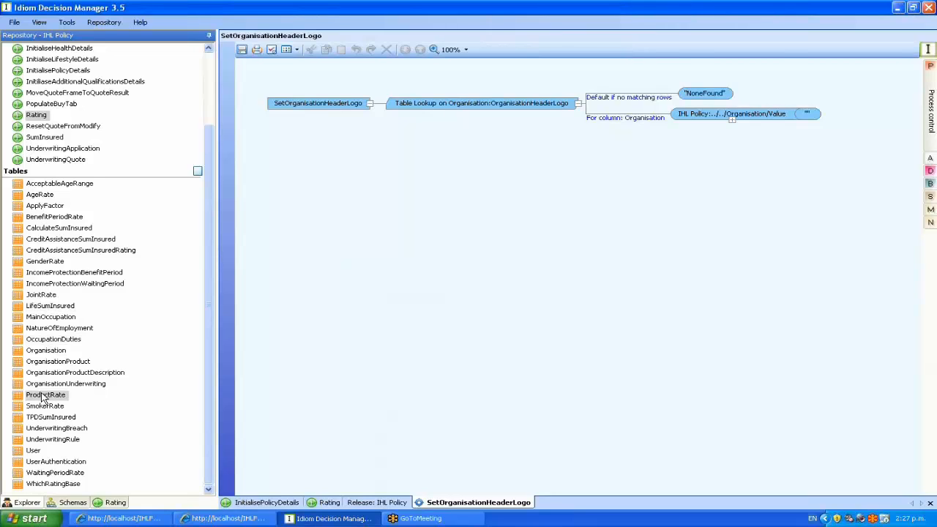
{"action": "double_click", "coordinate": [52, 351]}
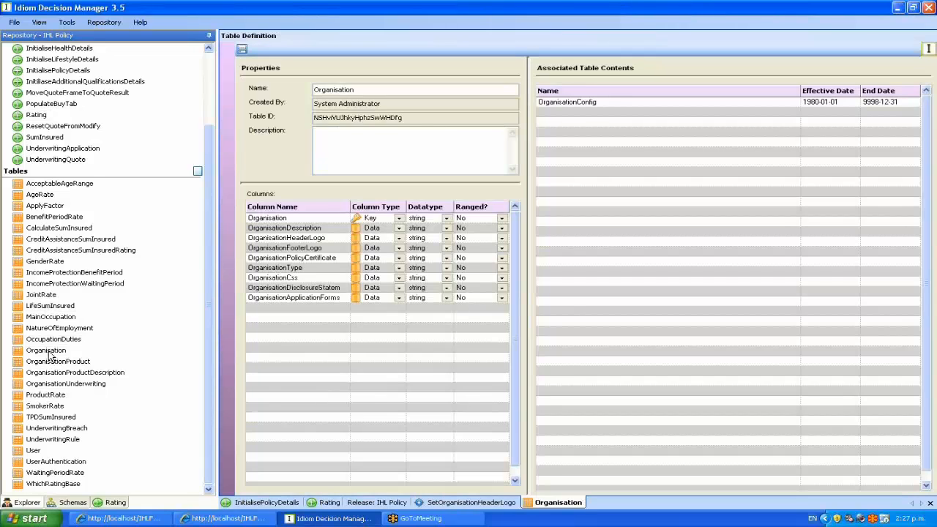
{"action": "left_click_drag", "start_coordinate": [530, 70], "coordinate": [353, 74]}
{"action": "right_click", "coordinate": [440, 101]}
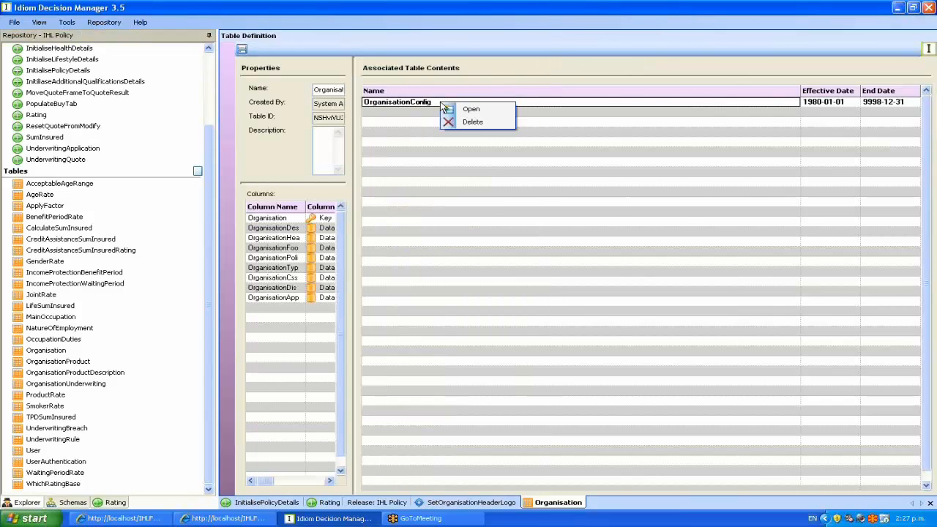
{"action": "left_click", "coordinate": [472, 110]}
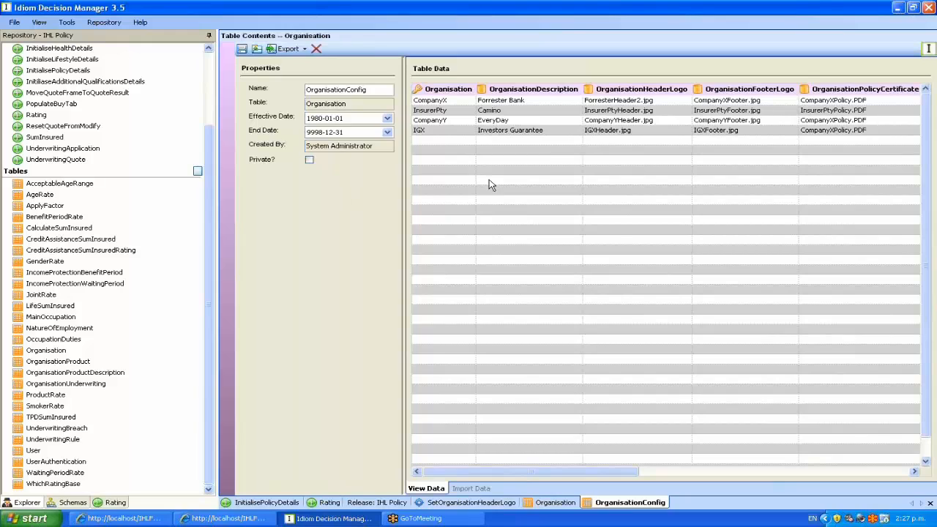
Change CompanyX's header logo from ForresterHeader2.jpg to ForresterHeader1.jpg and save the table.
{"action": "double_click", "coordinate": [606, 101]}
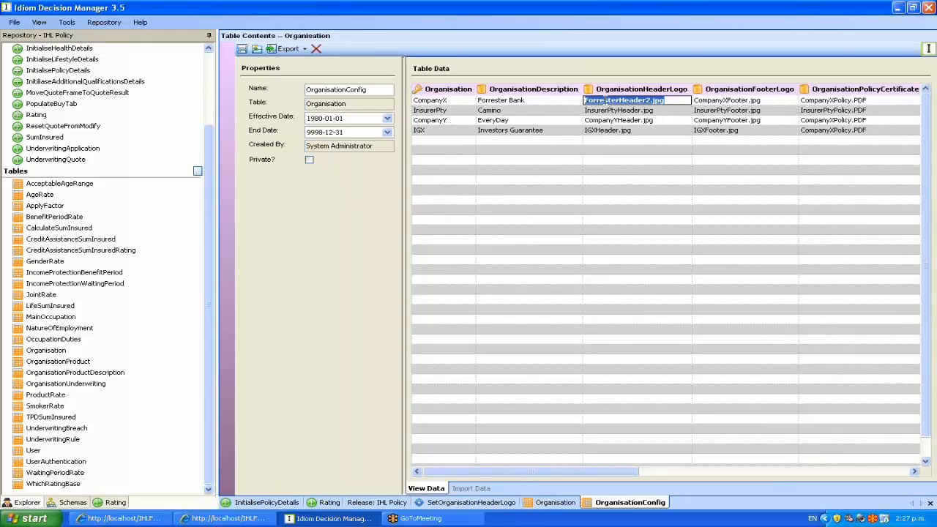
{"action": "left_click", "coordinate": [653, 101]}
{"action": "double_click", "coordinate": [648, 101]}
{"action": "left_click", "coordinate": [650, 100]}
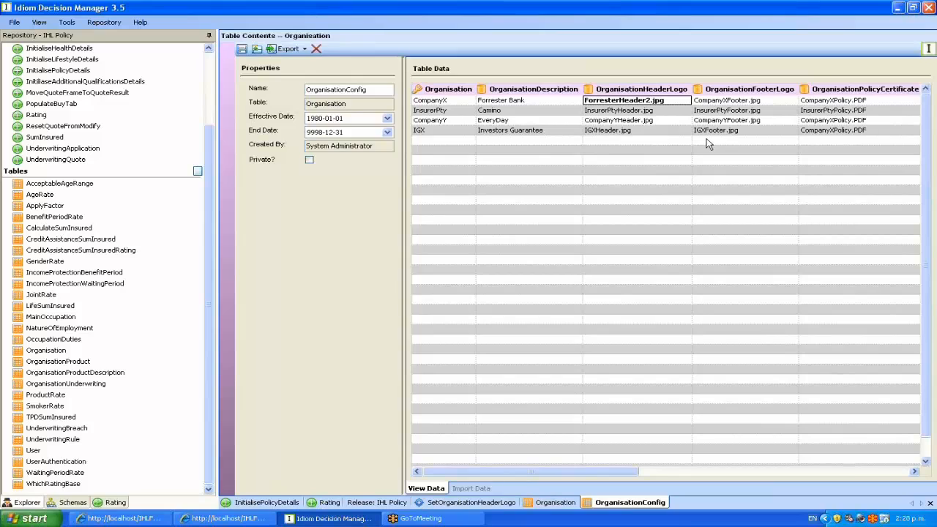
{"action": "key", "text": "BackSpace"}
{"action": "type", "text": "1"}
{"action": "left_click", "coordinate": [256, 49]}
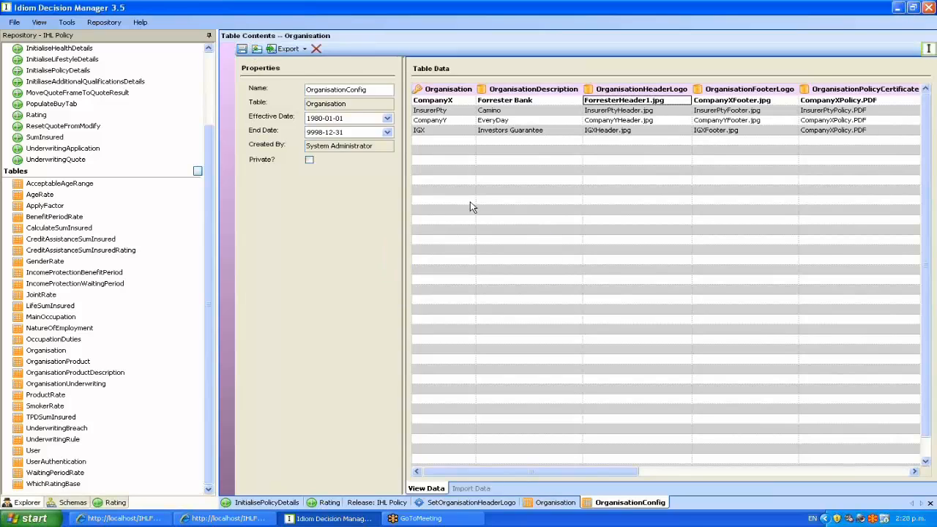
{"action": "left_click", "coordinate": [248, 504]}
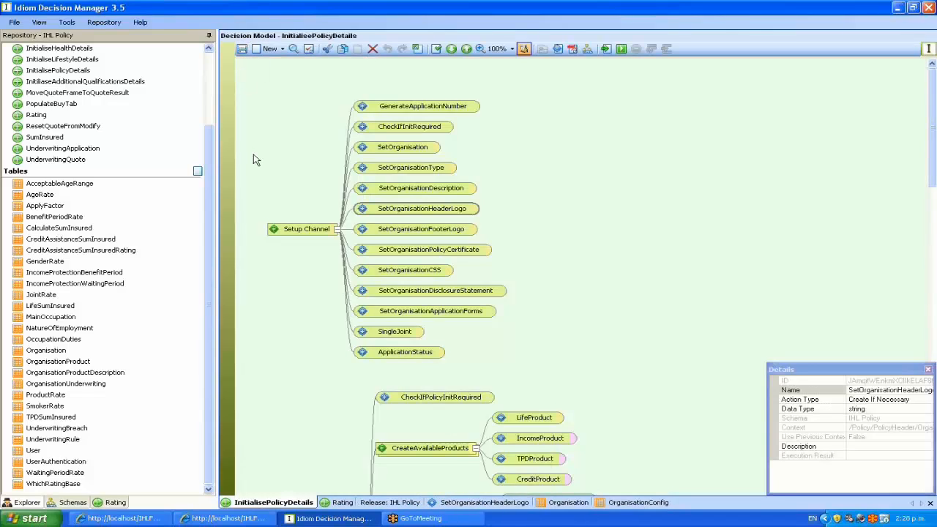
Batch-build the IHL Policy release with Rating unchecked, then start Internet Explorer.
{"action": "left_click", "coordinate": [378, 504]}
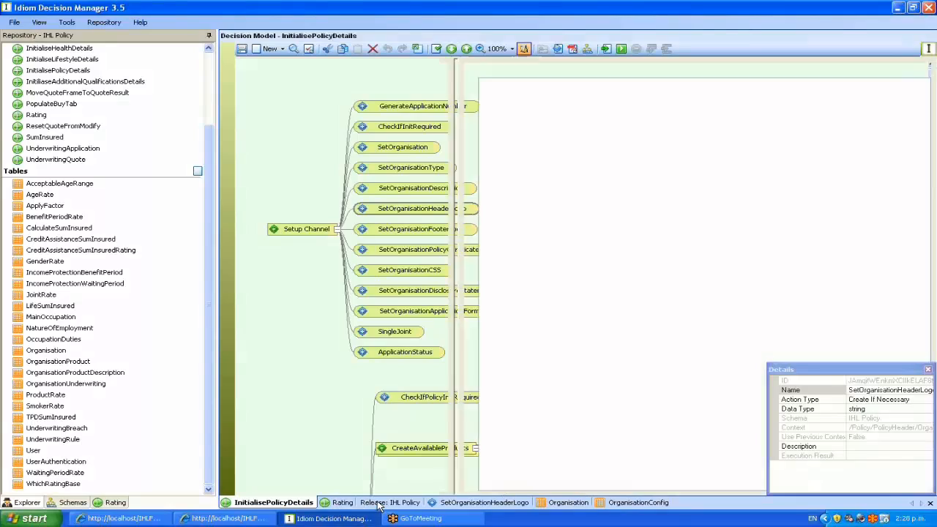
{"action": "left_click", "coordinate": [403, 213]}
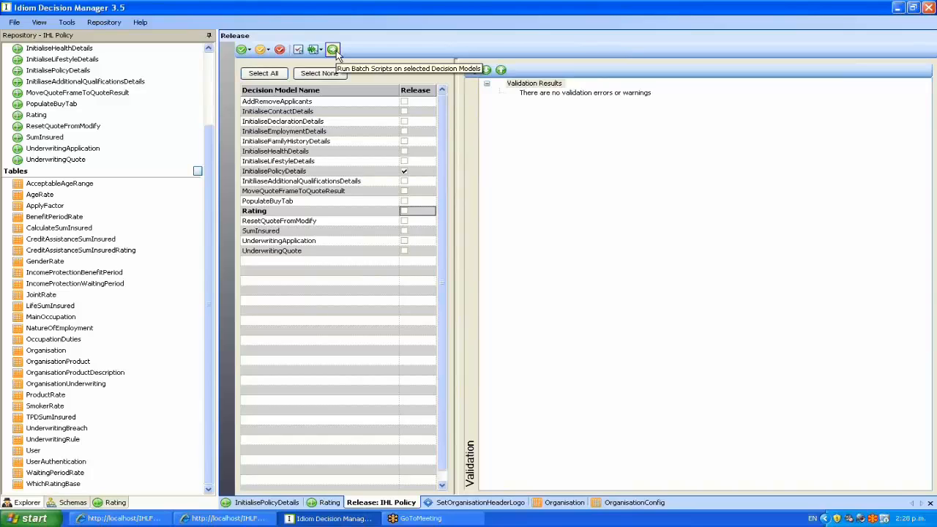
{"action": "left_click", "coordinate": [333, 52]}
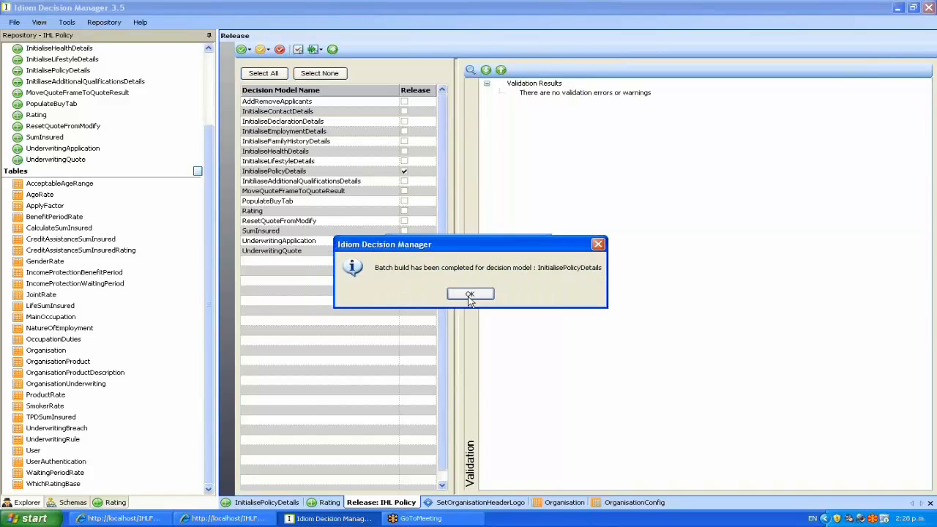
{"action": "key", "text": "Return"}
{"action": "key", "text": "super"}
{"action": "left_click", "coordinate": [42, 272]}
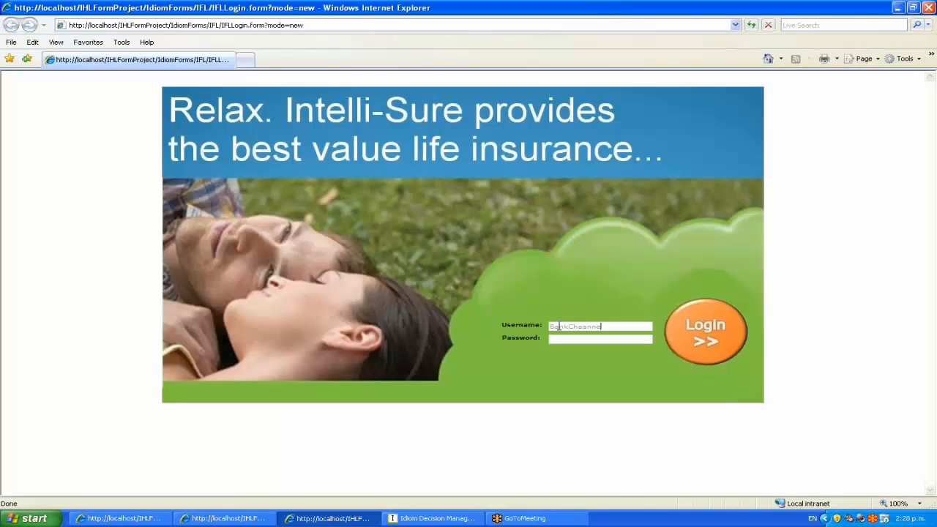
Log in with the password and compare the new Forrester Bank banner against the older window.
{"action": "type", "text": "admin"}
{"action": "key", "text": "Return"}
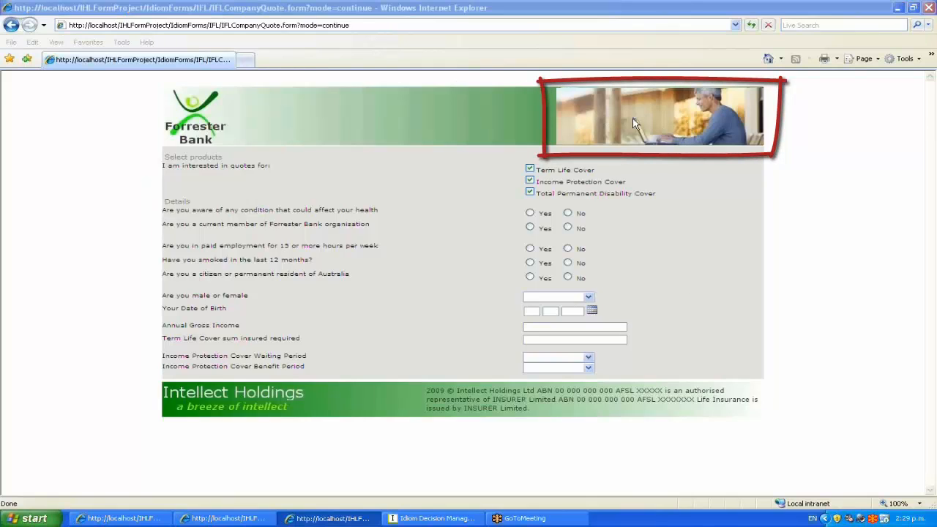
{"action": "left_click", "coordinate": [227, 518]}
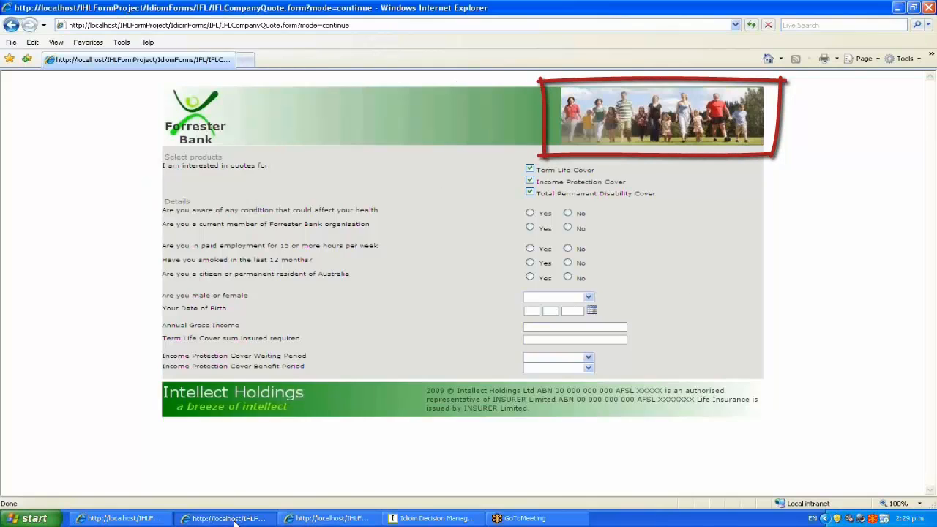
{"action": "left_click", "coordinate": [331, 518]}
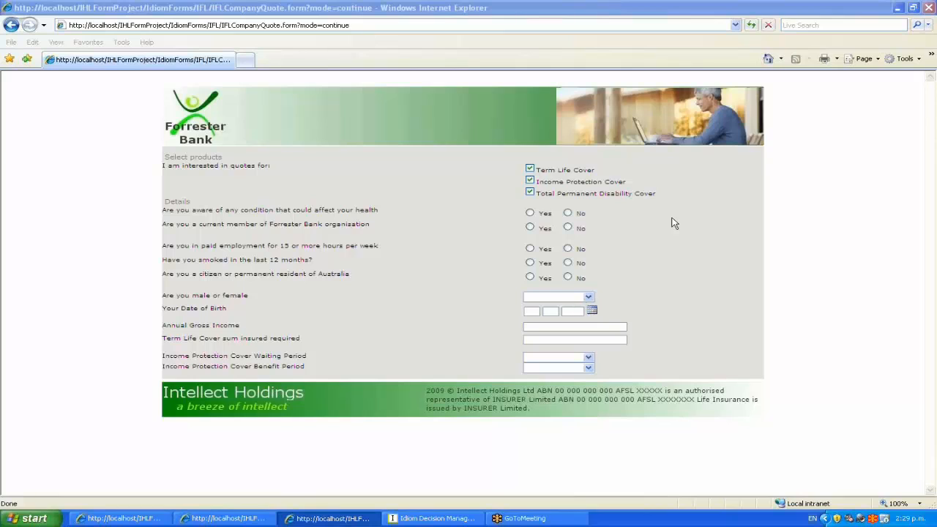
{"action": "left_click", "coordinate": [568, 213]}
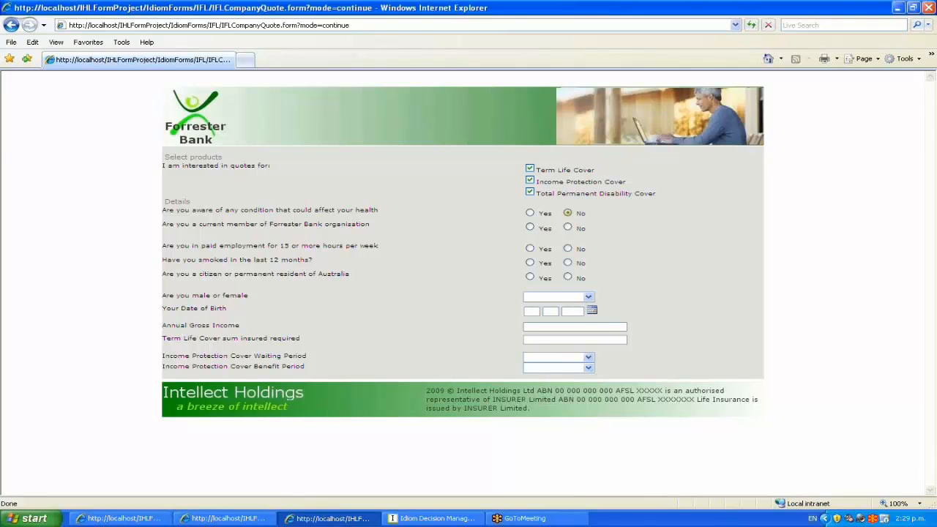
{"action": "left_click", "coordinate": [530, 228]}
{"action": "left_click", "coordinate": [530, 249]}
{"action": "left_click", "coordinate": [530, 263]}
{"action": "left_click", "coordinate": [530, 277]}
{"action": "left_click", "coordinate": [538, 296]}
{"action": "left_click", "coordinate": [539, 307]}
{"action": "left_click", "coordinate": [592, 310]}
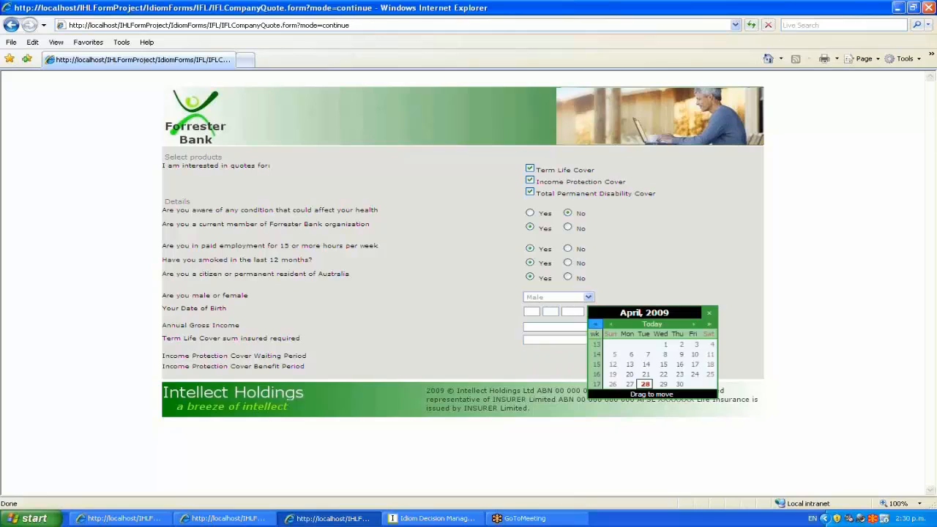
{"action": "left_click_drag", "start_coordinate": [597, 325], "coordinate": [600, 424]}
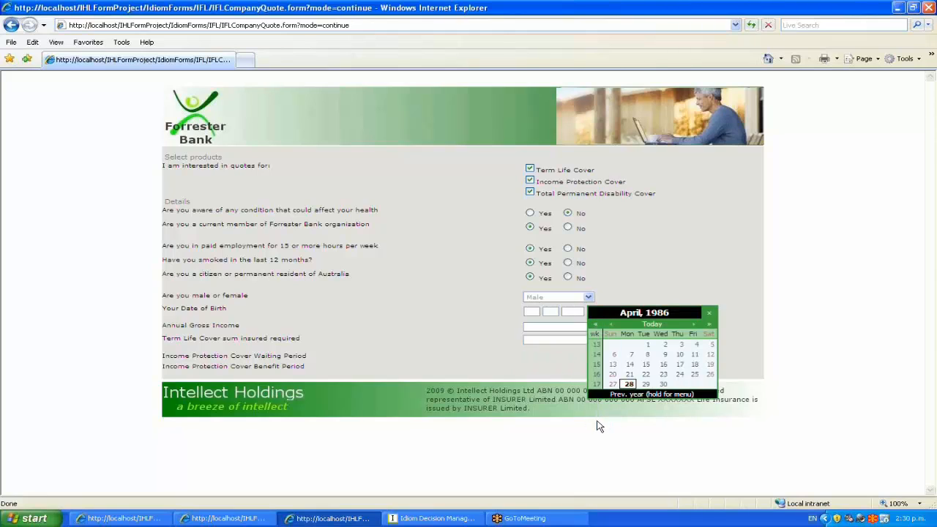
{"action": "left_click", "coordinate": [629, 385]}
Enter income 55000 and cover 500000, choose 30 days and 2 years, and calculate.
{"action": "left_click", "coordinate": [540, 325]}
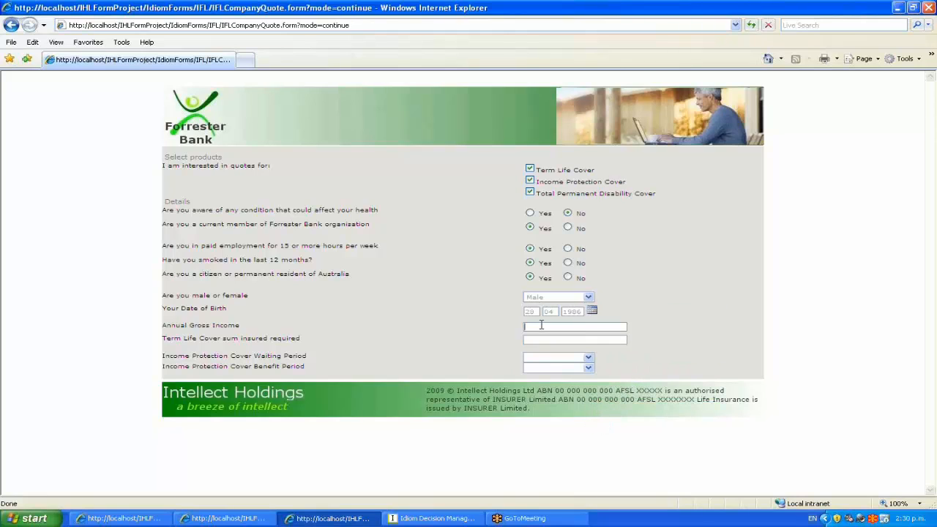
{"action": "type", "text": "55000"}
{"action": "key", "text": "Tab"}
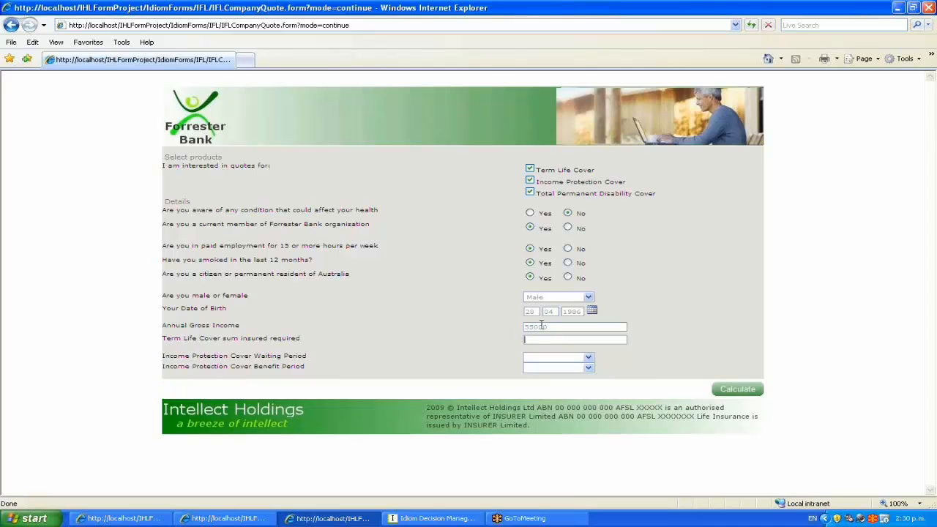
{"action": "type", "text": "500000"}
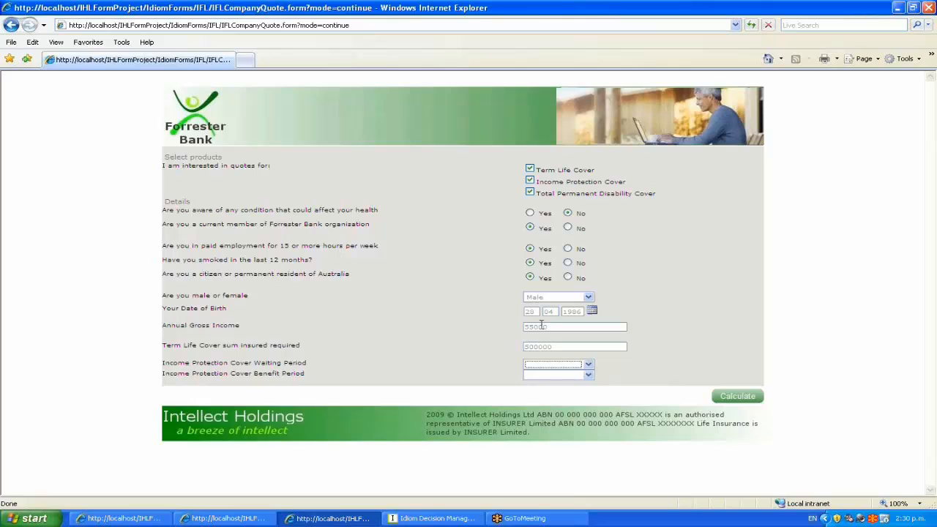
{"action": "left_click", "coordinate": [550, 364]}
{"action": "left_click", "coordinate": [549, 373]}
{"action": "left_click", "coordinate": [545, 374]}
{"action": "left_click", "coordinate": [545, 383]}
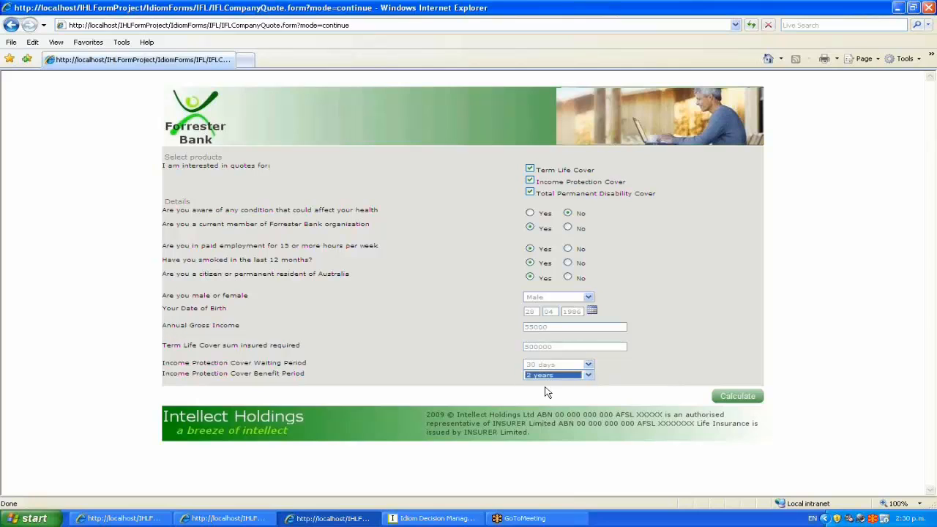
{"action": "left_click", "coordinate": [737, 395]}
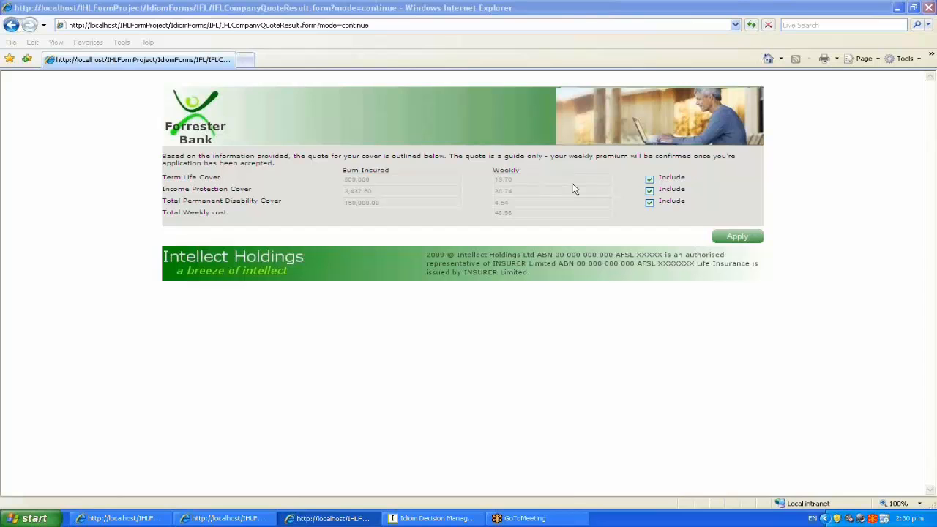
{"action": "left_click", "coordinate": [433, 518]}
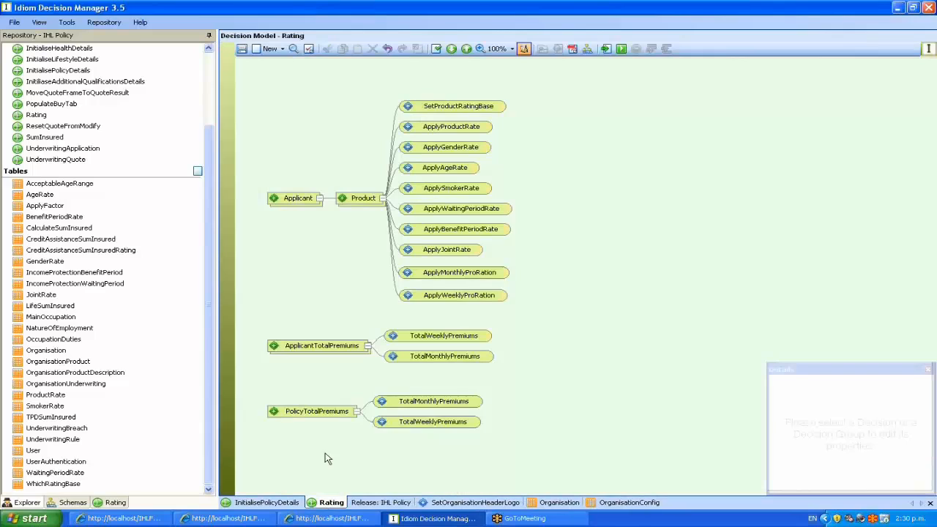
Show the Rating decision model diagram with its Product rate steps and premium totals.
{"action": "left_click", "coordinate": [329, 502]}
{"action": "mouse_move", "coordinate": [461, 104]}
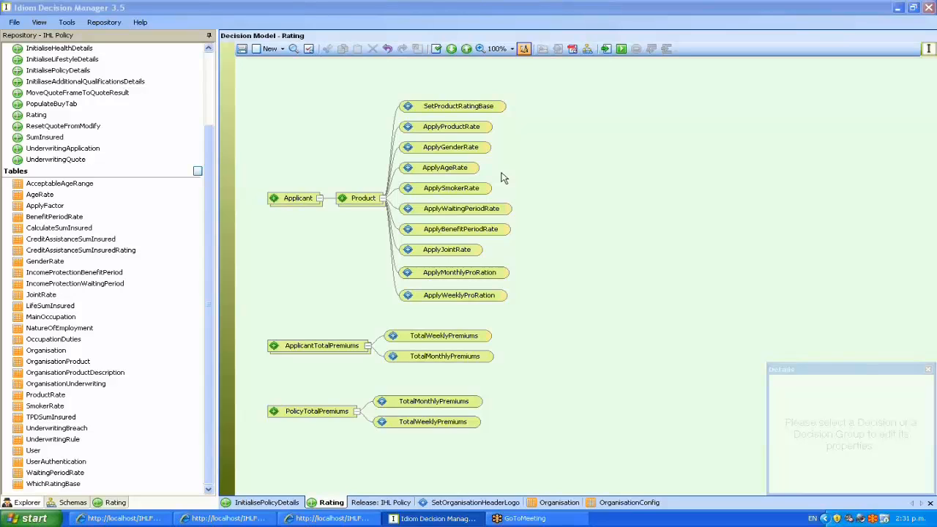
Open the ApplySmokerRate formula version from the Rating diagram.
{"action": "right_click", "coordinate": [447, 189]}
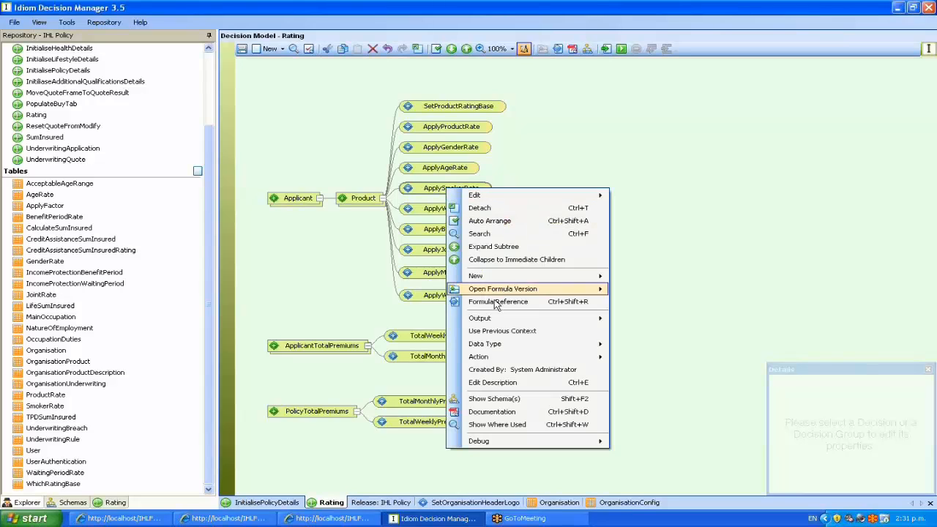
{"action": "left_click", "coordinate": [629, 288]}
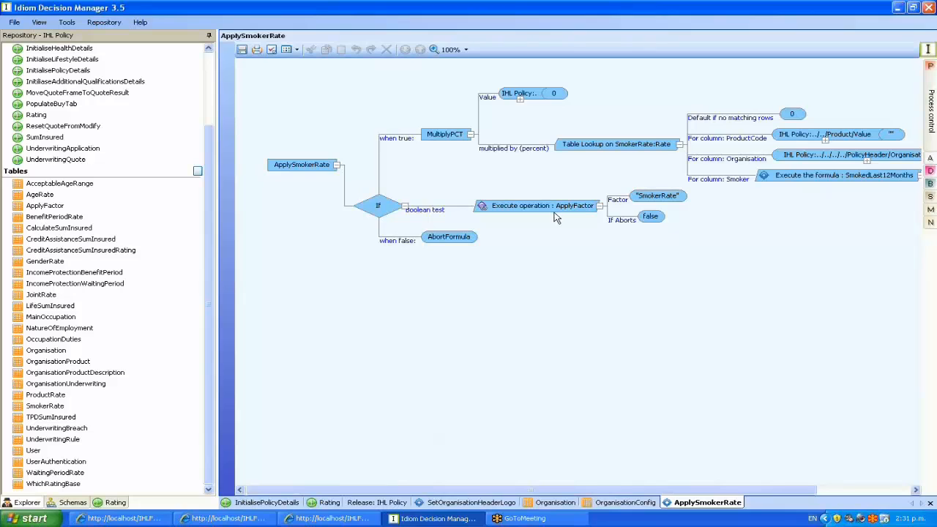
{"action": "left_click_drag", "start_coordinate": [210, 293], "coordinate": [214, 337]}
Open the ApplyFactor table definition and its 2009-02-03 data version.
{"action": "left_click", "coordinate": [47, 209]}
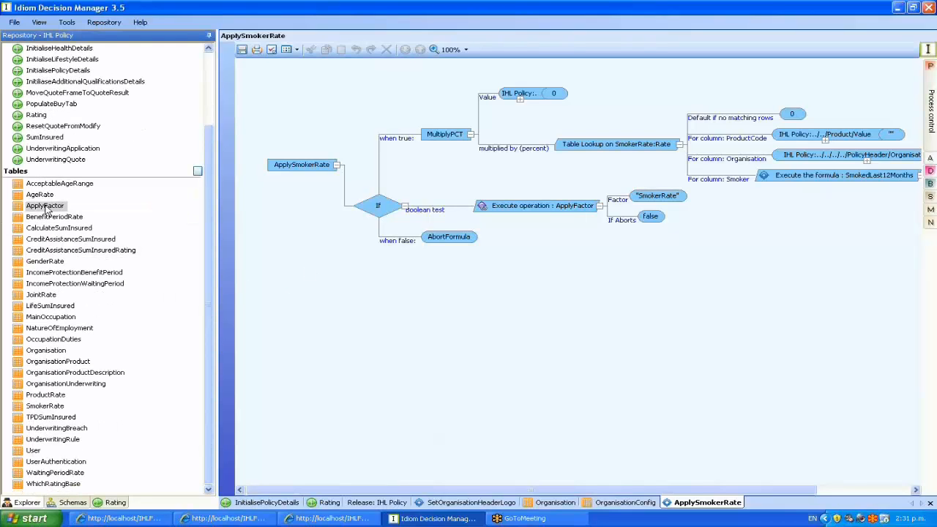
{"action": "double_click", "coordinate": [47, 209]}
{"action": "left_click", "coordinate": [595, 106]}
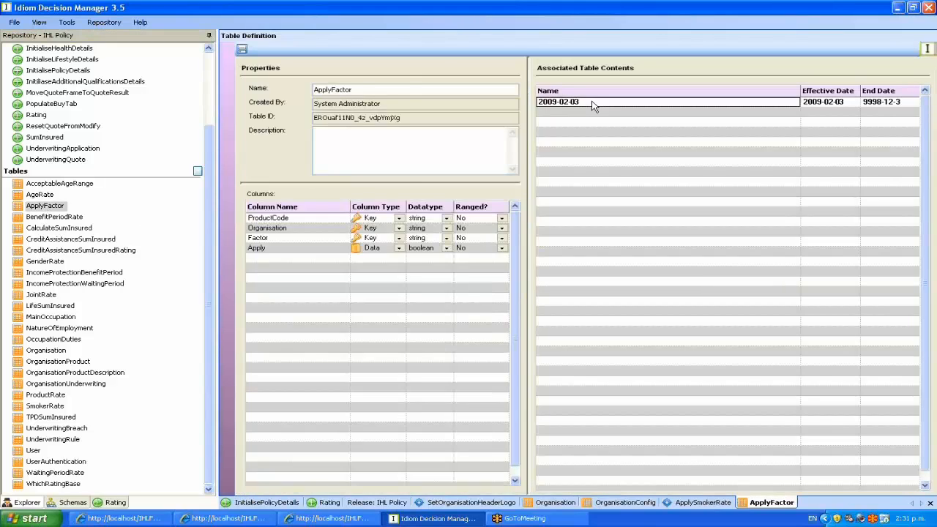
{"action": "double_click", "coordinate": [594, 106]}
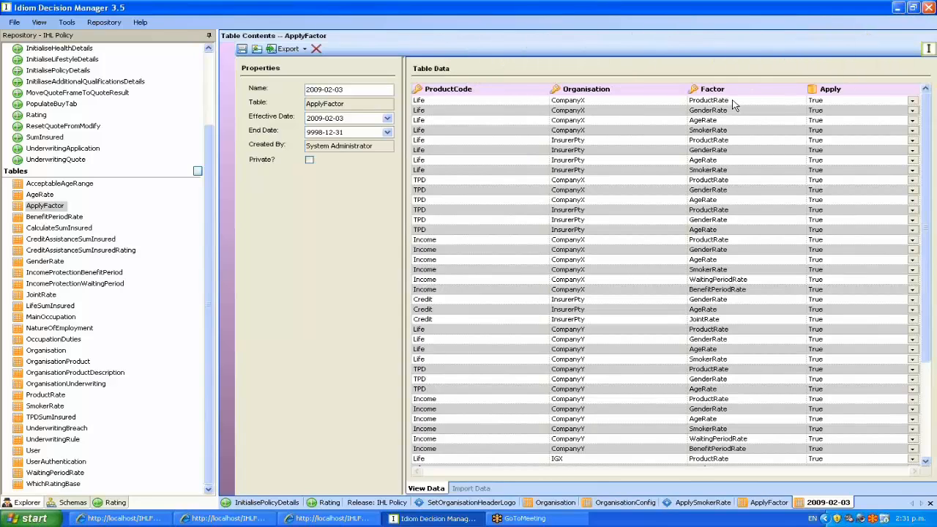
Back on the ApplySmokerRate formula, select the SmokerRate table lookup step.
{"action": "left_click", "coordinate": [688, 504]}
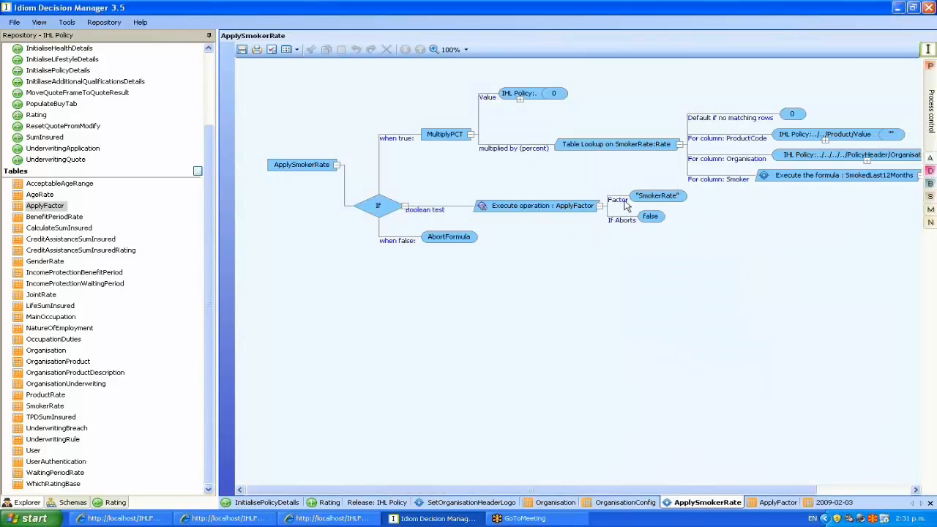
{"action": "left_click_drag", "start_coordinate": [564, 489], "coordinate": [700, 498]}
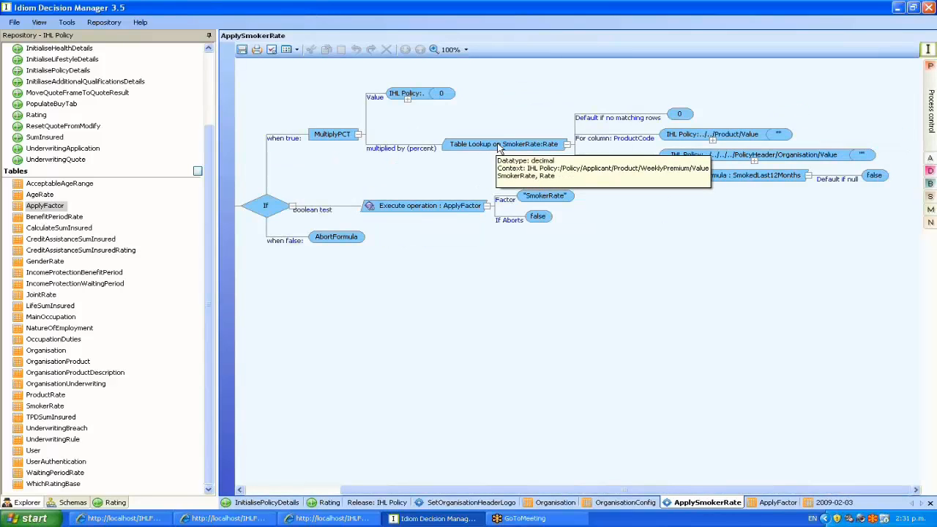
{"action": "left_click", "coordinate": [524, 146]}
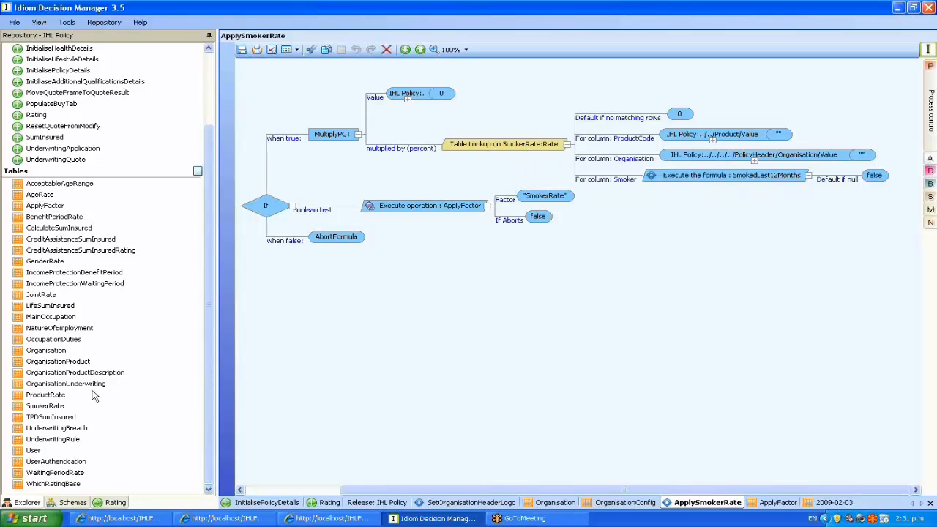
Open the SmokerRate table's 2009-02-03 rate data (rates 100–175), then go back to the Rating model.
{"action": "double_click", "coordinate": [65, 406]}
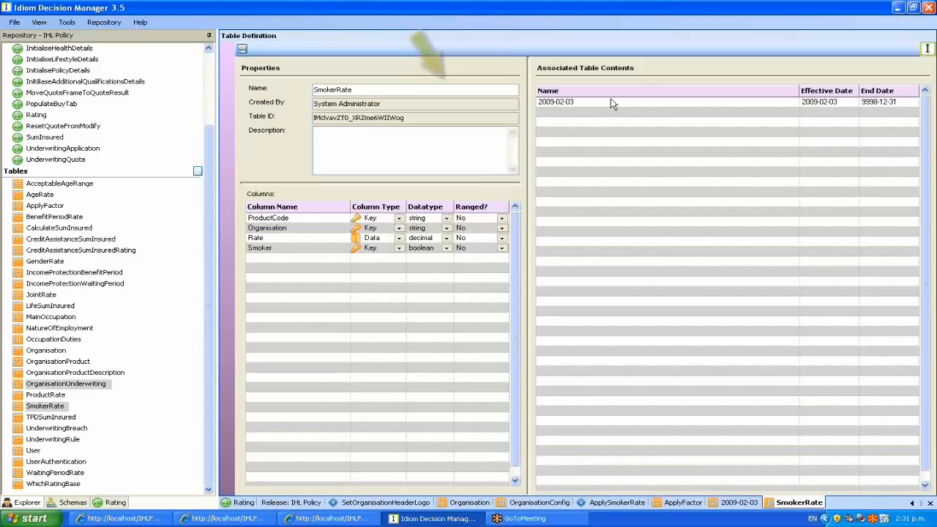
{"action": "double_click", "coordinate": [610, 102]}
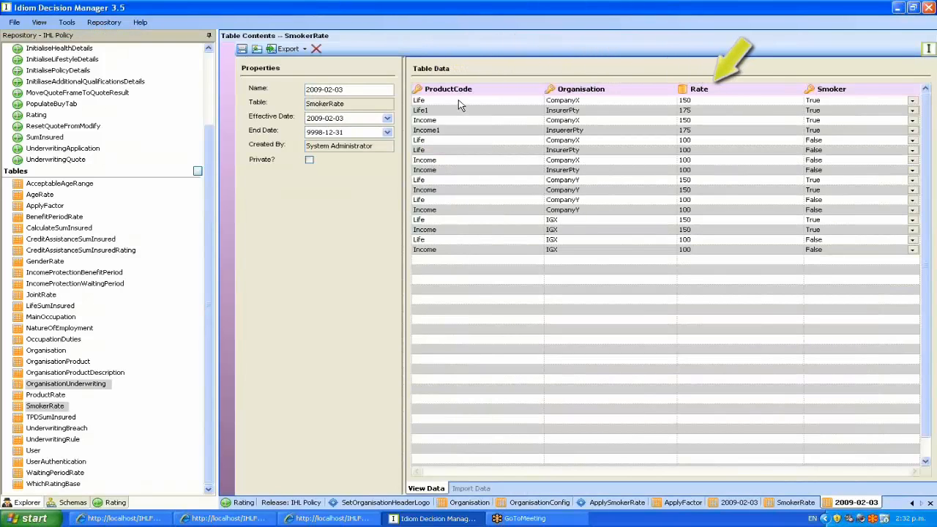
{"action": "left_click", "coordinate": [694, 101]}
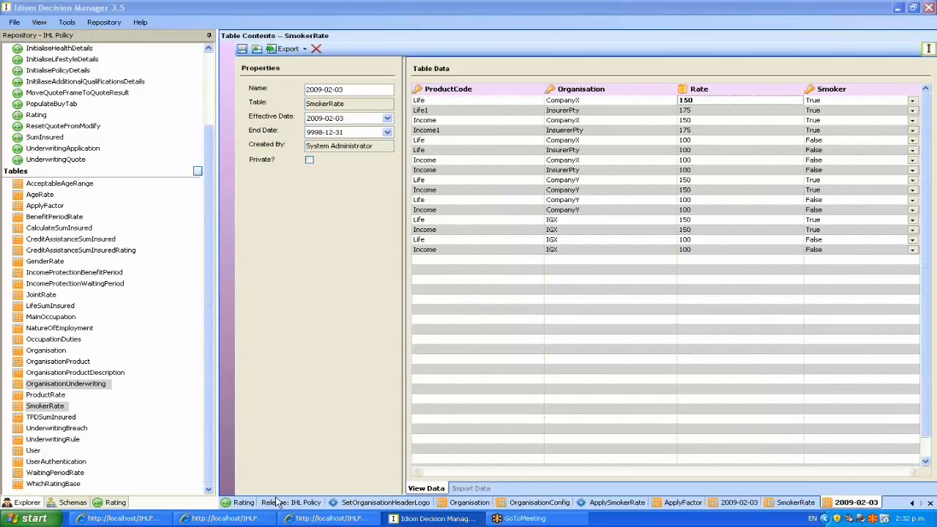
{"action": "left_click", "coordinate": [244, 502]}
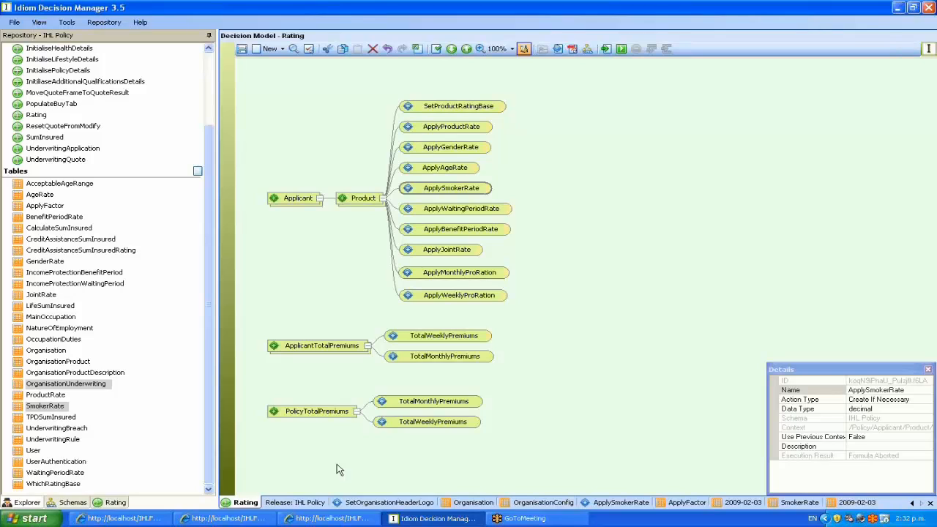
Move the total-premium and pro-ration decisions down to open a gap below ApplyJointRate, then show the Schemas tree.
{"action": "mouse_move", "coordinate": [471, 303]}
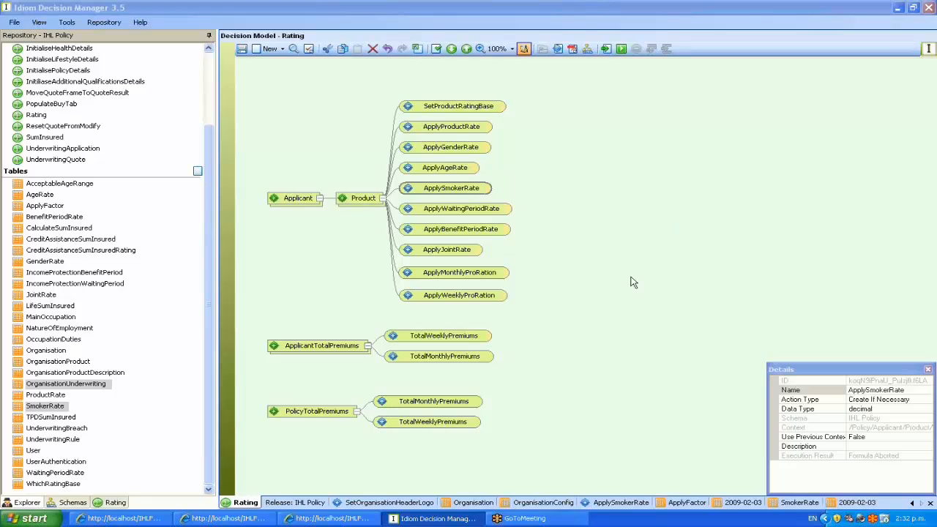
{"action": "left_click_drag", "start_coordinate": [319, 412], "coordinate": [314, 469]}
{"action": "left_click_drag", "start_coordinate": [323, 349], "coordinate": [325, 410]}
{"action": "left_click", "coordinate": [542, 321]}
{"action": "left_click_drag", "start_coordinate": [448, 296], "coordinate": [438, 357]}
{"action": "left_click_drag", "start_coordinate": [440, 277], "coordinate": [440, 319]}
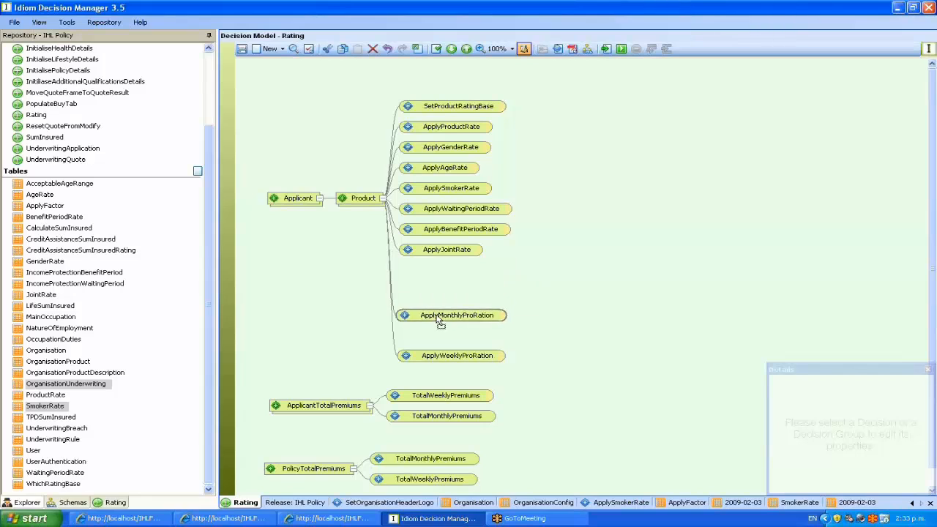
{"action": "left_click", "coordinate": [550, 294]}
{"action": "left_click_drag", "start_coordinate": [460, 359], "coordinate": [464, 342]}
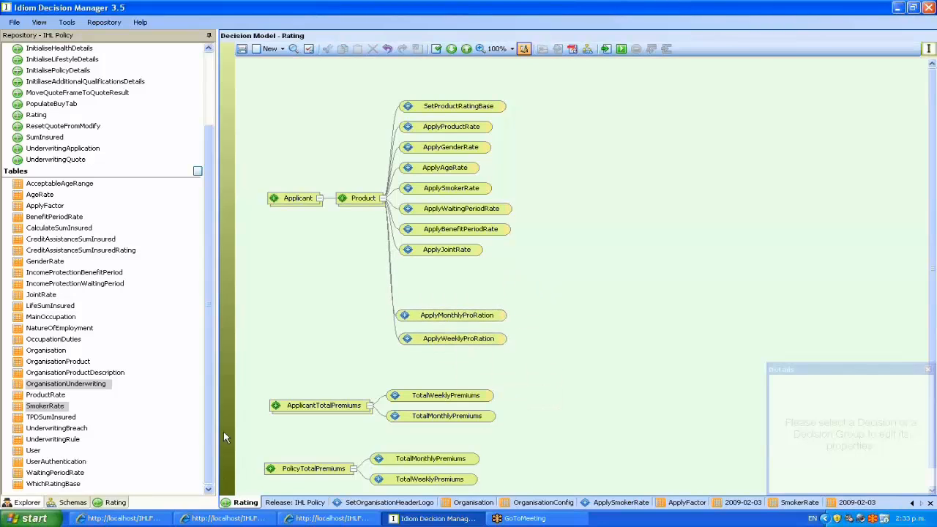
{"action": "left_click", "coordinate": [76, 502]}
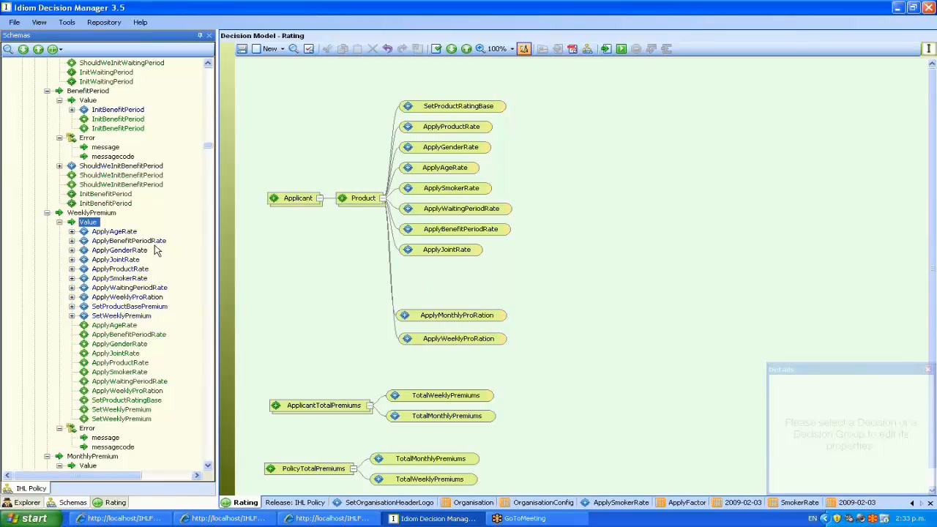
Add a new decision named DoubleIt and attach it under Product.
{"action": "right_click", "coordinate": [417, 278]}
{"action": "left_click", "coordinate": [455, 284]}
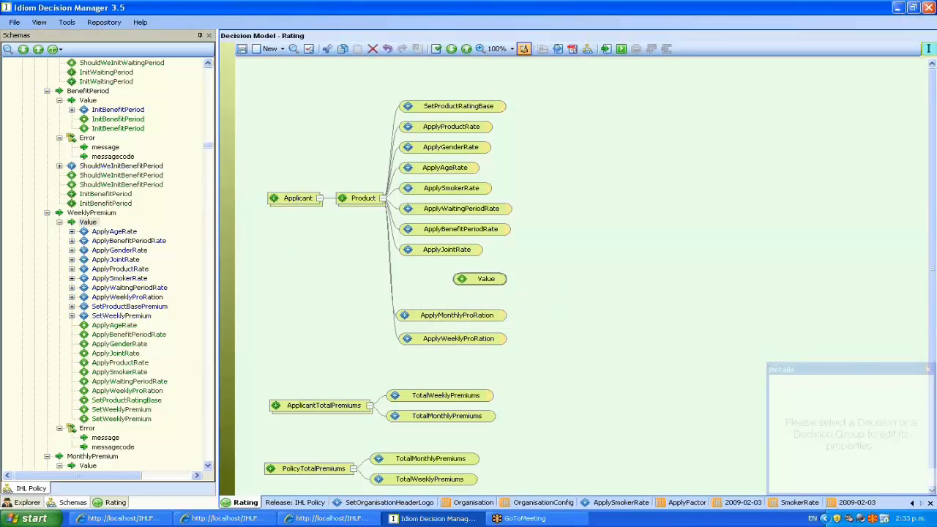
{"action": "type", "text": "DoubleIt"}
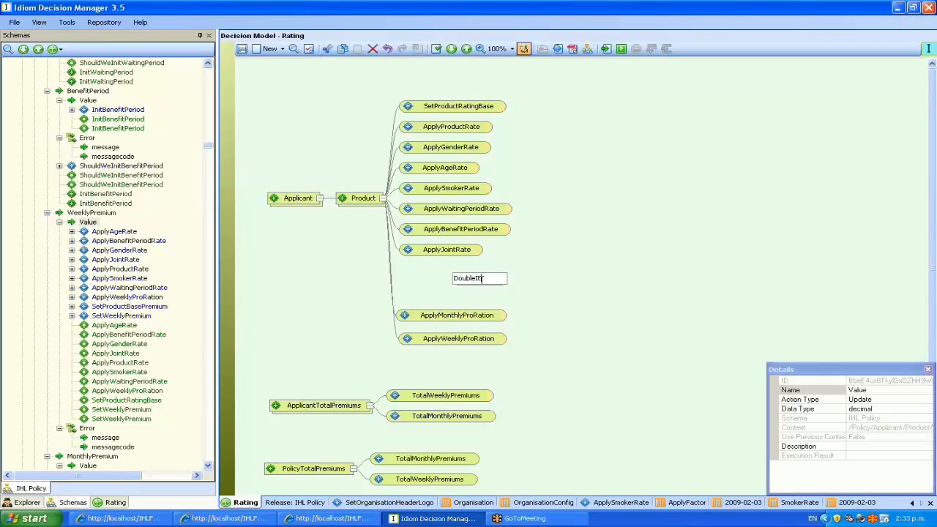
{"action": "key", "text": "Return"}
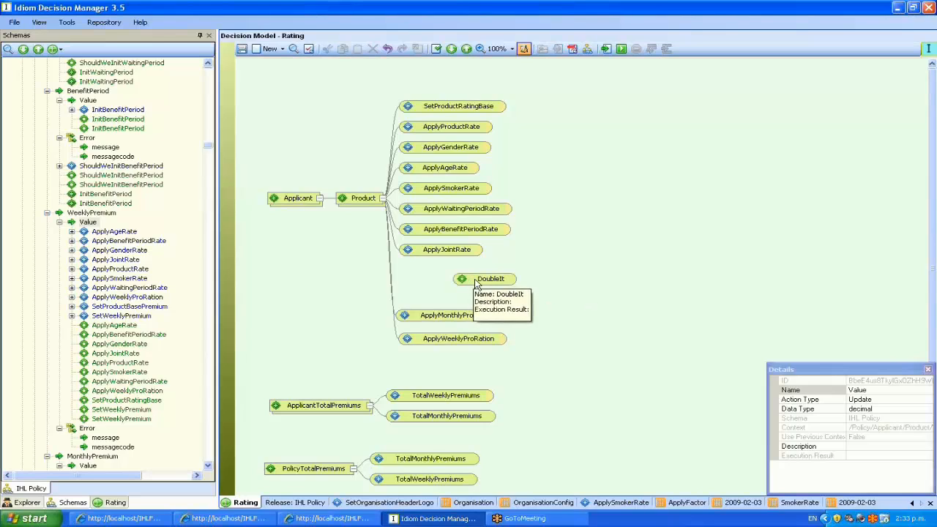
{"action": "left_click_drag", "start_coordinate": [483, 282], "coordinate": [428, 285]}
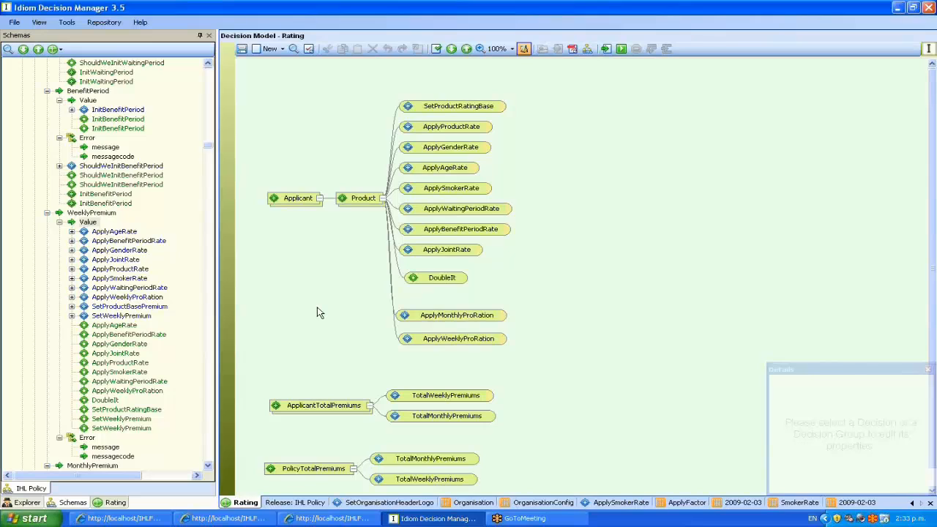
Start a new formula for the DoubleIt decision.
{"action": "right_click", "coordinate": [428, 279]}
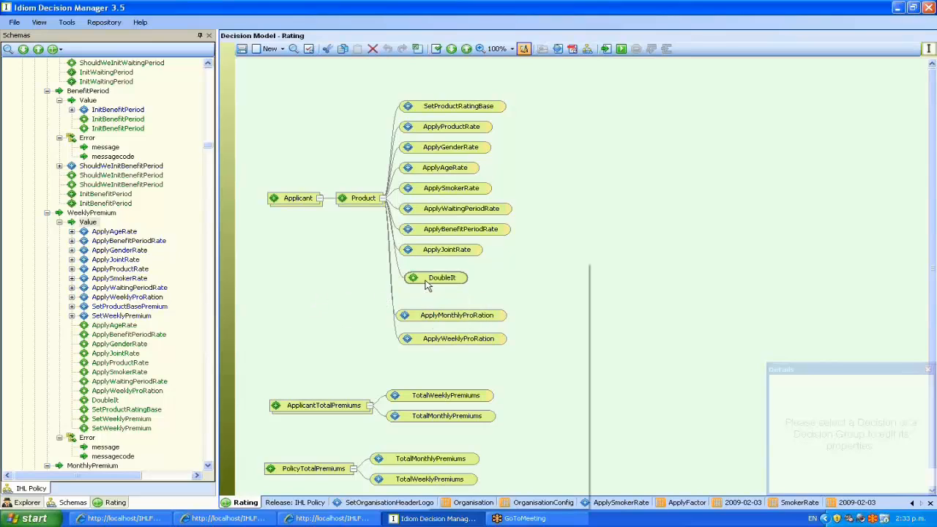
{"action": "mouse_move", "coordinate": [549, 349]}
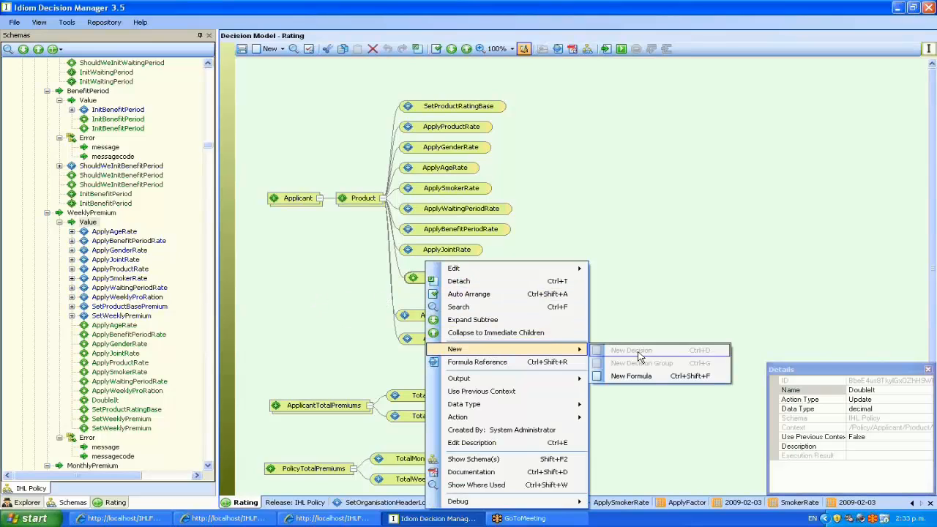
{"action": "left_click", "coordinate": [631, 376]}
Build and save DoubleIt's formula as WeeklyPremium Value multiplied by 2, feeding the Answer.
{"action": "left_click", "coordinate": [514, 331]}
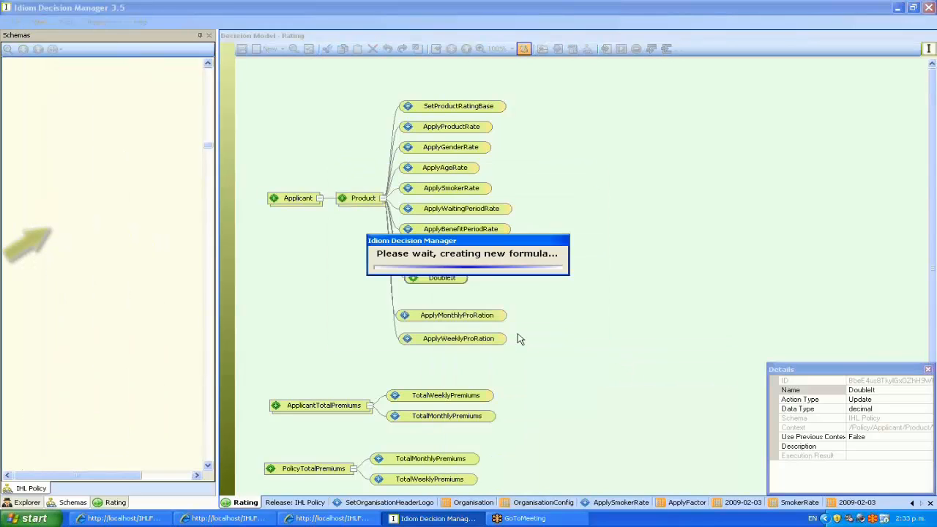
{"action": "left_click", "coordinate": [88, 222]}
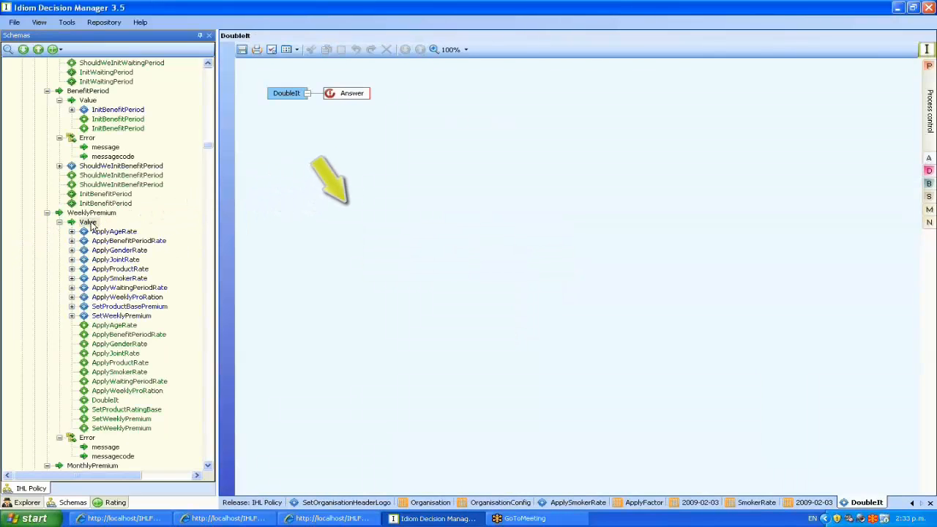
{"action": "left_click_drag", "start_coordinate": [87, 223], "coordinate": [398, 169]}
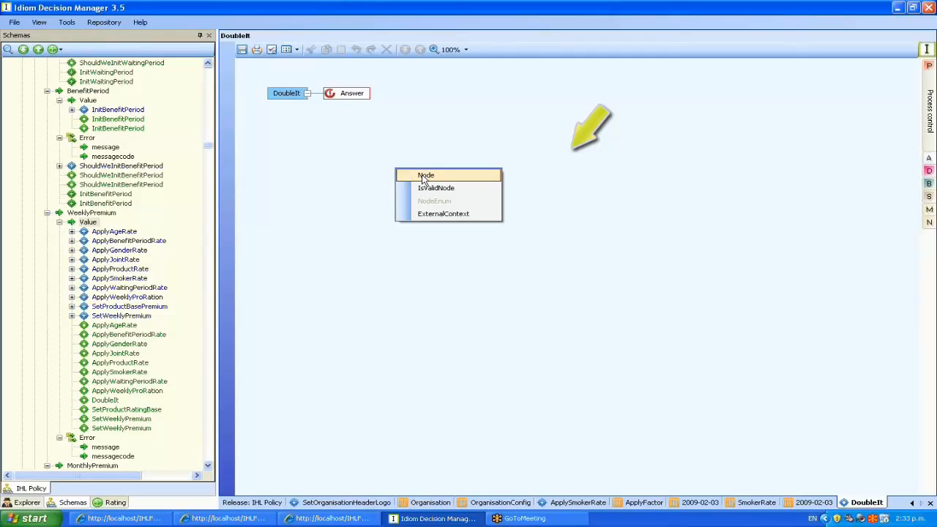
{"action": "left_click", "coordinate": [418, 173]}
{"action": "mouse_move", "coordinate": [929, 158]}
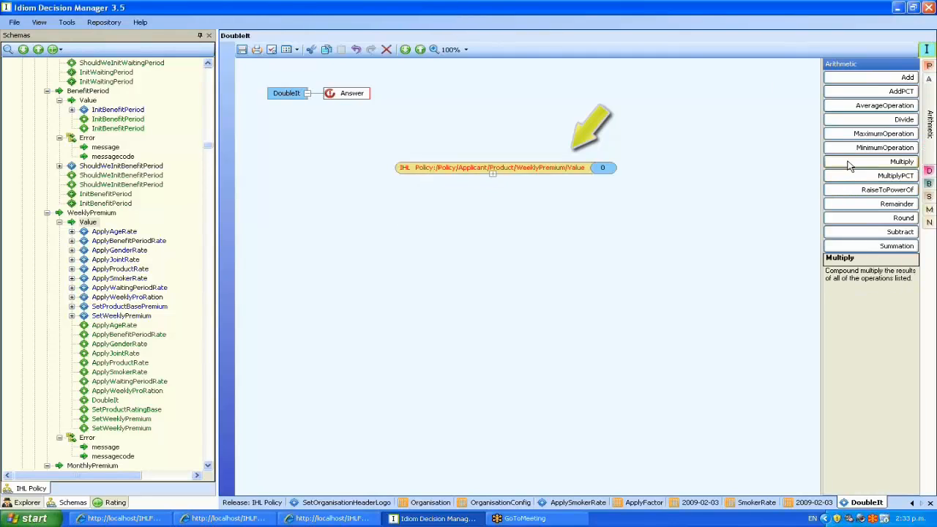
{"action": "left_click_drag", "start_coordinate": [871, 165], "coordinate": [410, 238]}
{"action": "left_click_drag", "start_coordinate": [461, 167], "coordinate": [506, 221]}
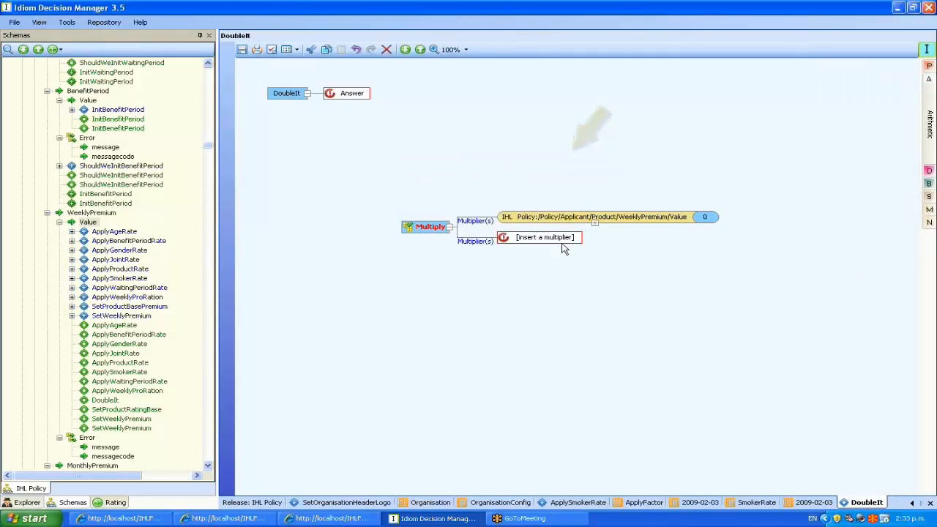
{"action": "left_click", "coordinate": [555, 246]}
{"action": "type", "text": "2"}
{"action": "key", "text": "Return"}
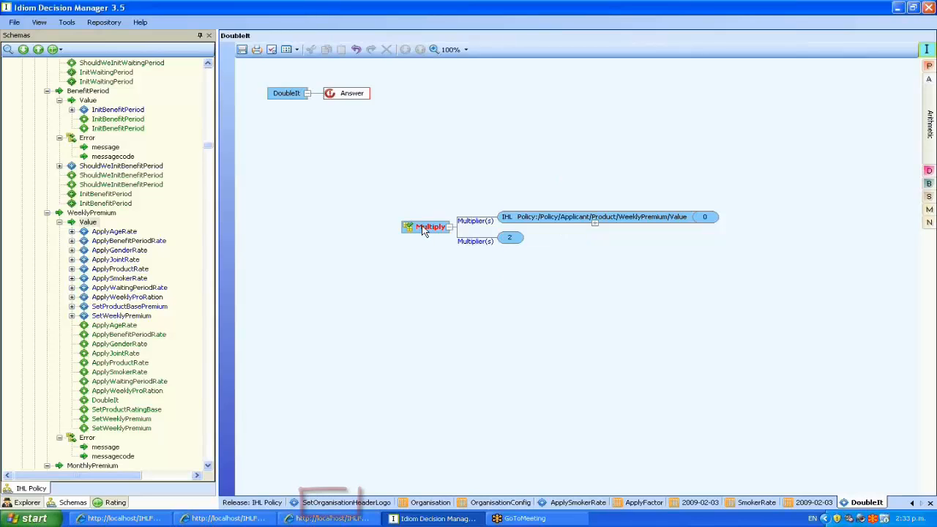
{"action": "left_click_drag", "start_coordinate": [423, 228], "coordinate": [363, 98]}
{"action": "left_click", "coordinate": [242, 49]}
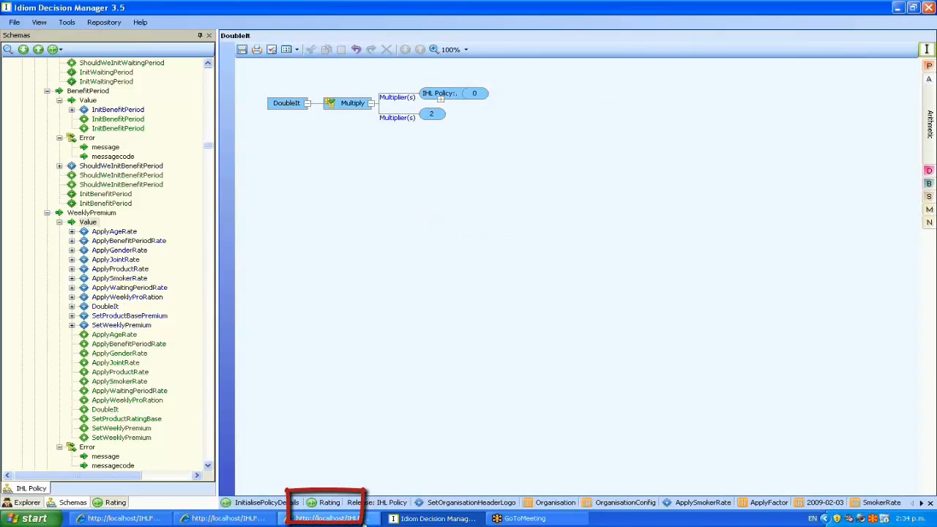
In the Rating diagram, place DoubleIt after ApplyJointRate with the pro-ration decisions beneath it.
{"action": "left_click", "coordinate": [322, 505]}
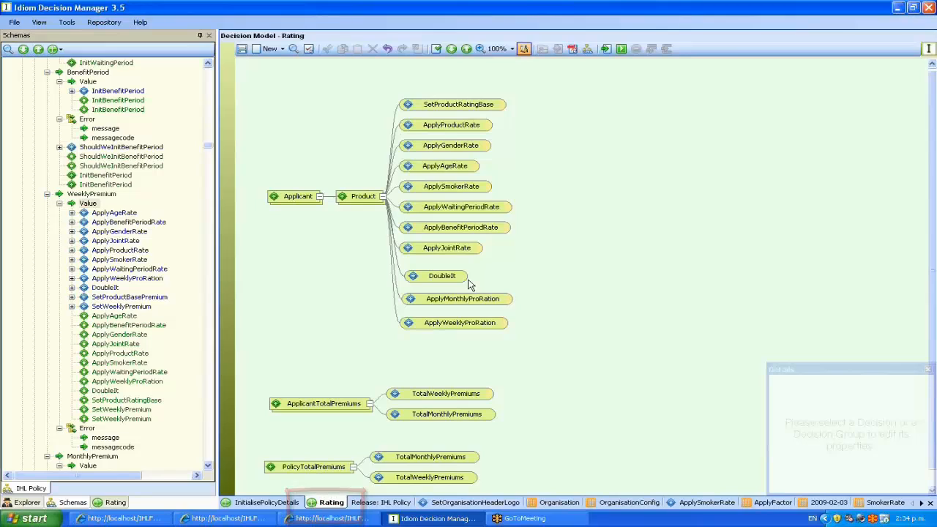
{"action": "left_click_drag", "start_coordinate": [454, 276], "coordinate": [448, 267]}
{"action": "left_click_drag", "start_coordinate": [439, 300], "coordinate": [439, 290]}
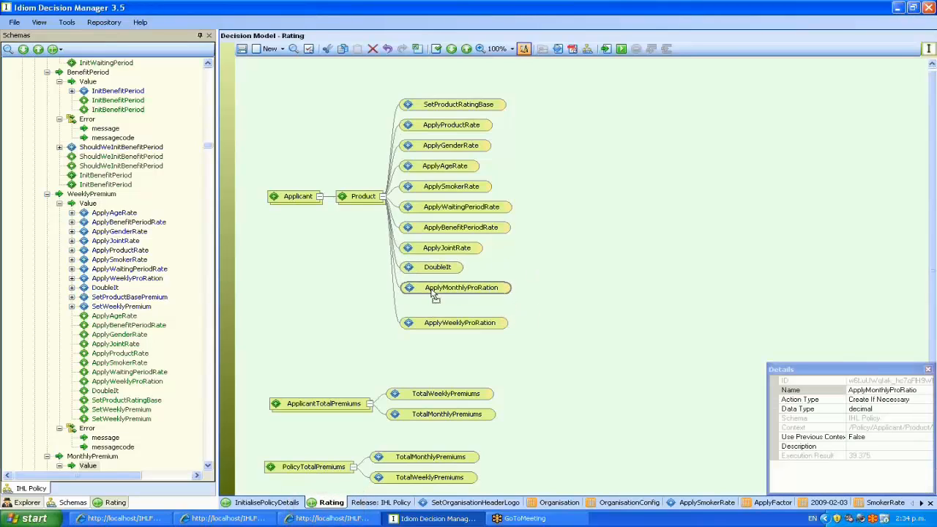
{"action": "left_click_drag", "start_coordinate": [448, 327], "coordinate": [447, 316]}
{"action": "left_click", "coordinate": [528, 341]}
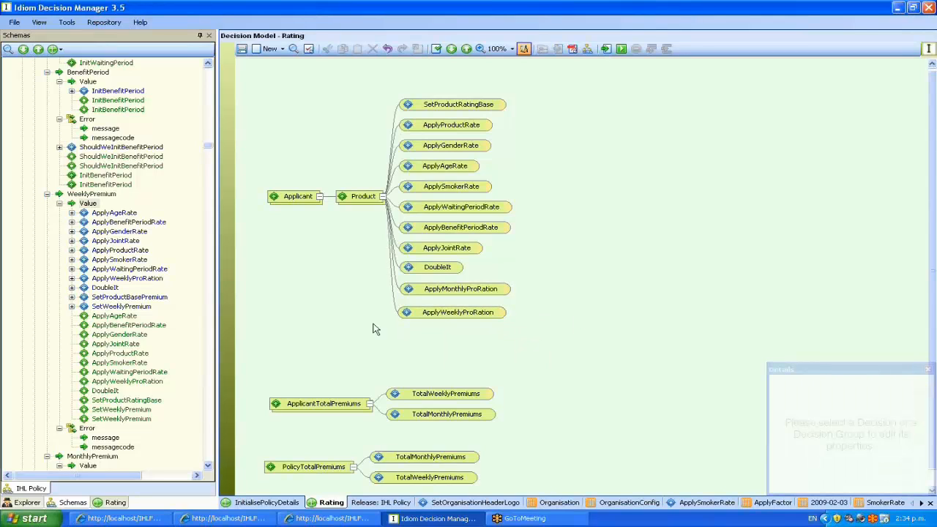
Highlight the quote page's Total Weekly cost of 48.98, then return to Idiom Decision Manager.
{"action": "left_click", "coordinate": [330, 518]}
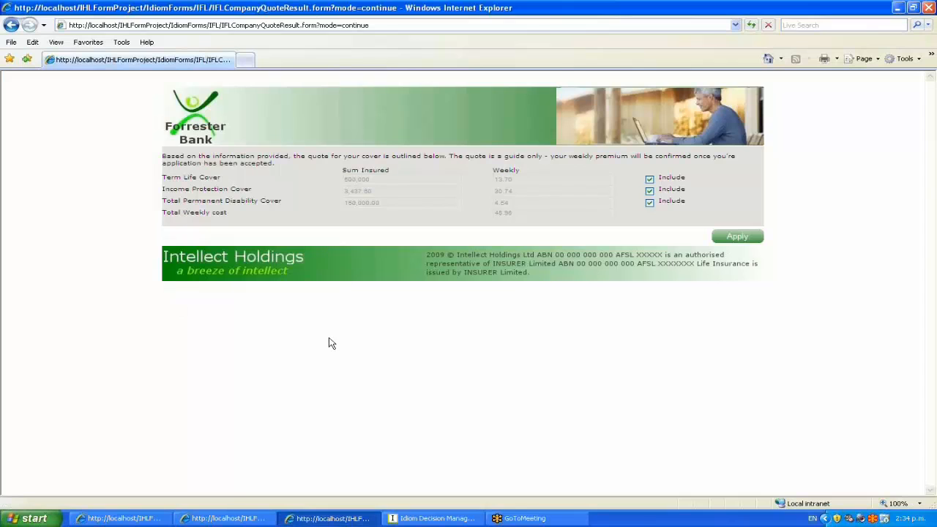
{"action": "left_click_drag", "start_coordinate": [515, 215], "coordinate": [497, 215]}
{"action": "key", "text": "alt+Tab"}
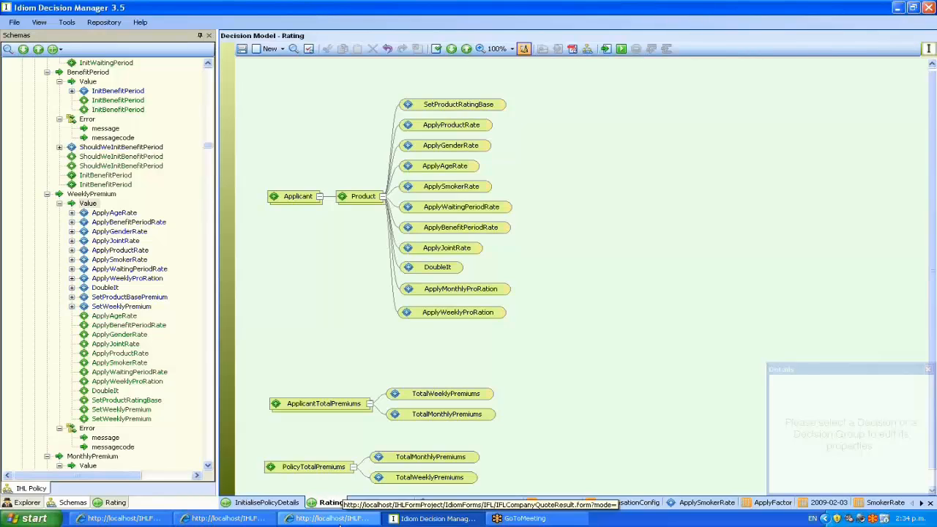
{"action": "left_click", "coordinate": [339, 522]}
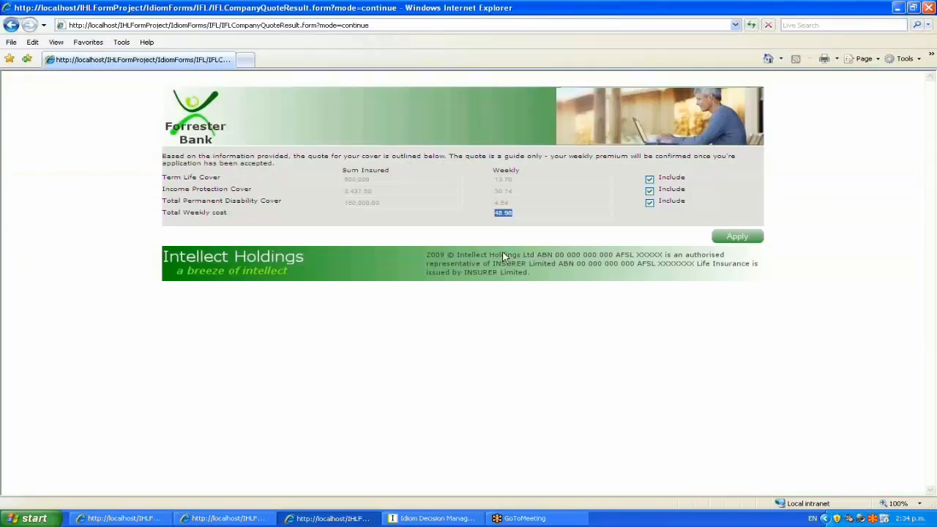
{"action": "left_click", "coordinate": [432, 518]}
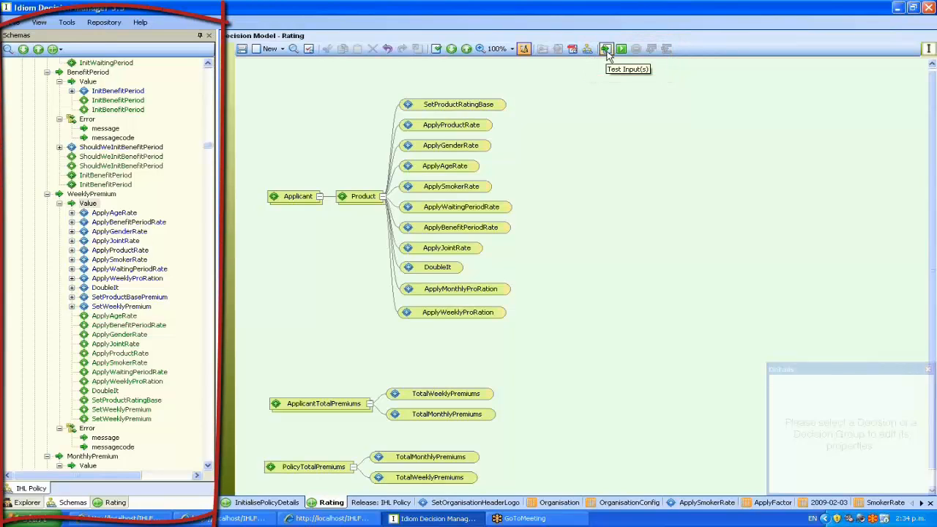
Open the existing ProductionRating test document in the Rating debug panel.
{"action": "left_click", "coordinate": [606, 49]}
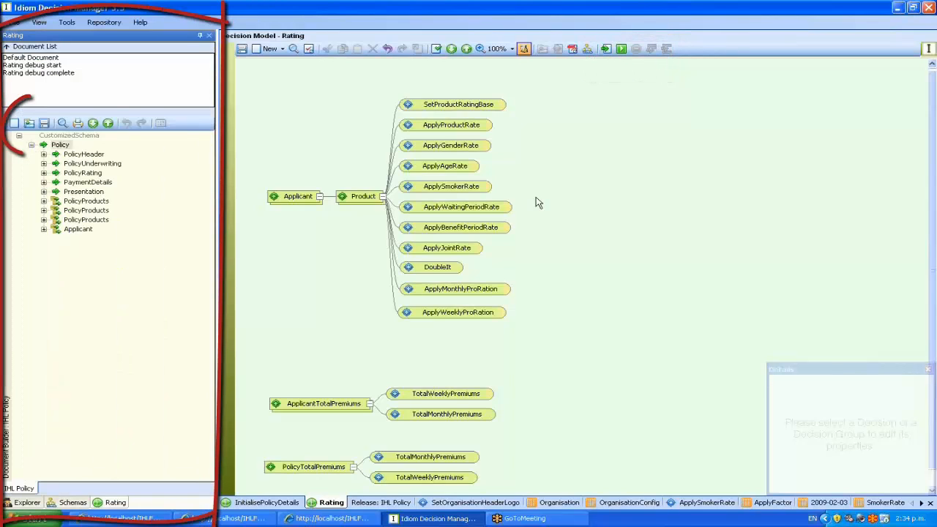
{"action": "left_click", "coordinate": [29, 124]}
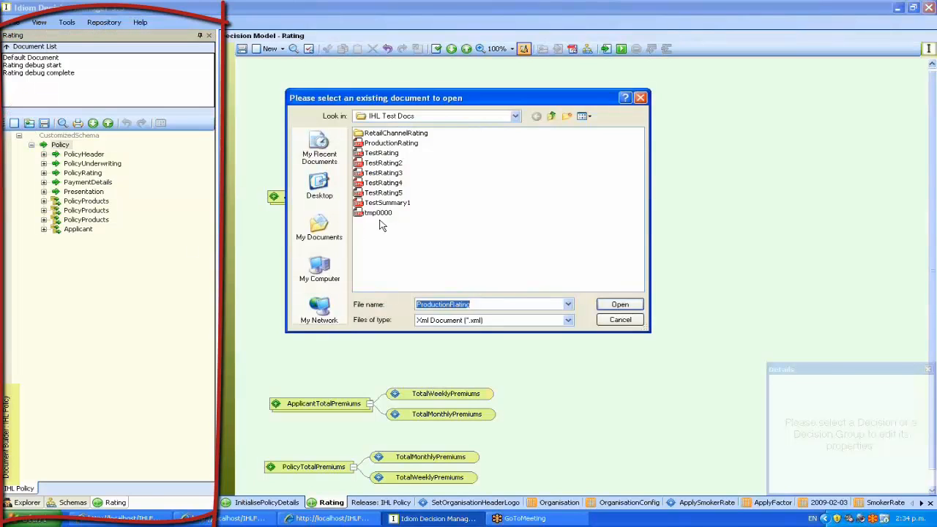
{"action": "double_click", "coordinate": [384, 144]}
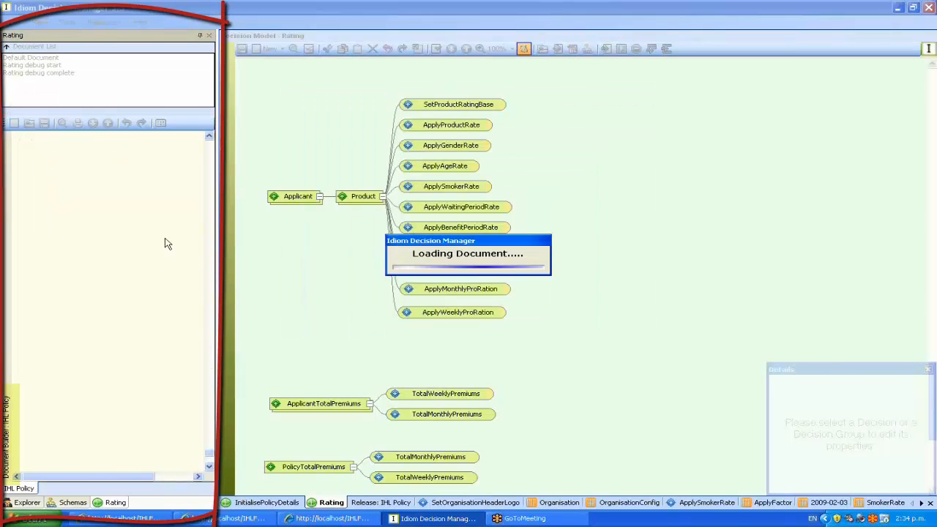
Collapse the Policy node in the test document tree.
{"action": "left_click", "coordinate": [209, 465]}
{"action": "left_click", "coordinate": [209, 466]}
{"action": "scroll", "coordinate": [181, 163], "scroll_direction": "up", "scroll_amount": 1}
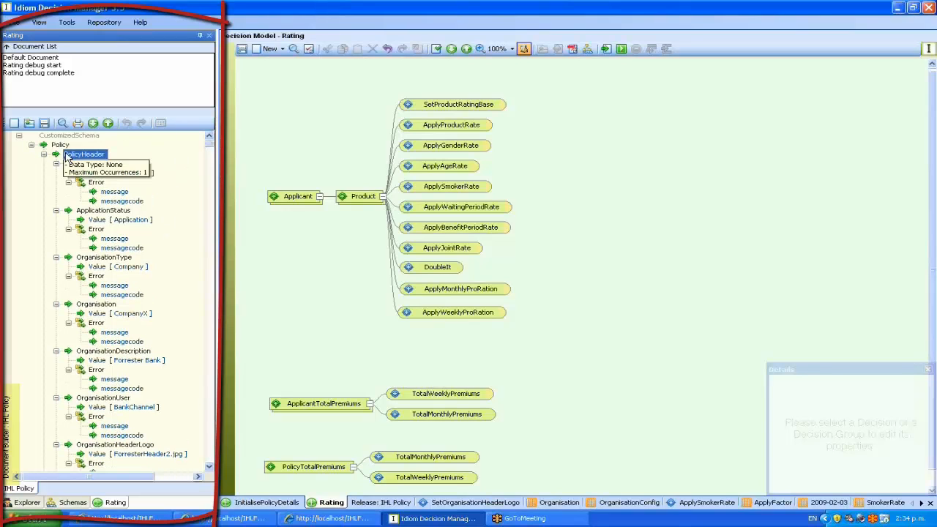
{"action": "left_click", "coordinate": [60, 145]}
{"action": "left_click", "coordinate": [107, 123]}
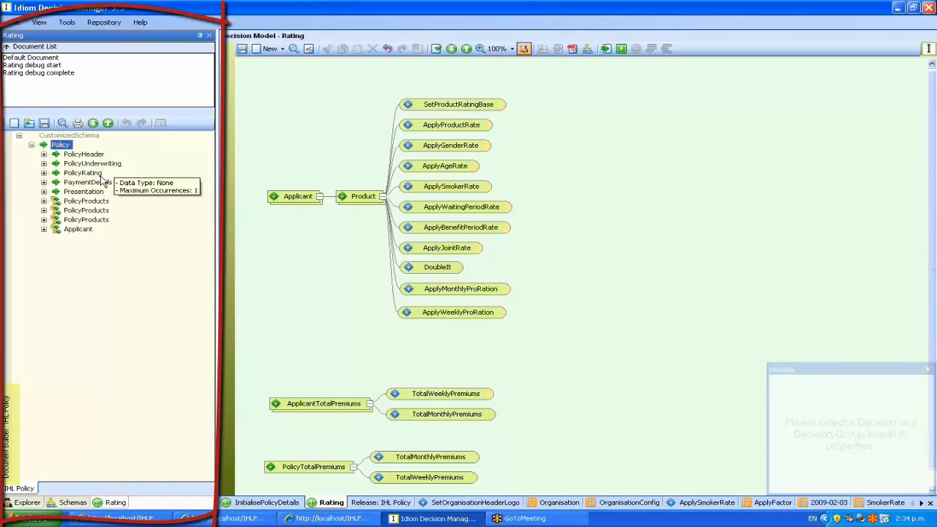
Expand Applicant > ApplicantRating > ApplicantTotalWeeklyPremium and select its Value of 48.98.
{"action": "left_click", "coordinate": [44, 229]}
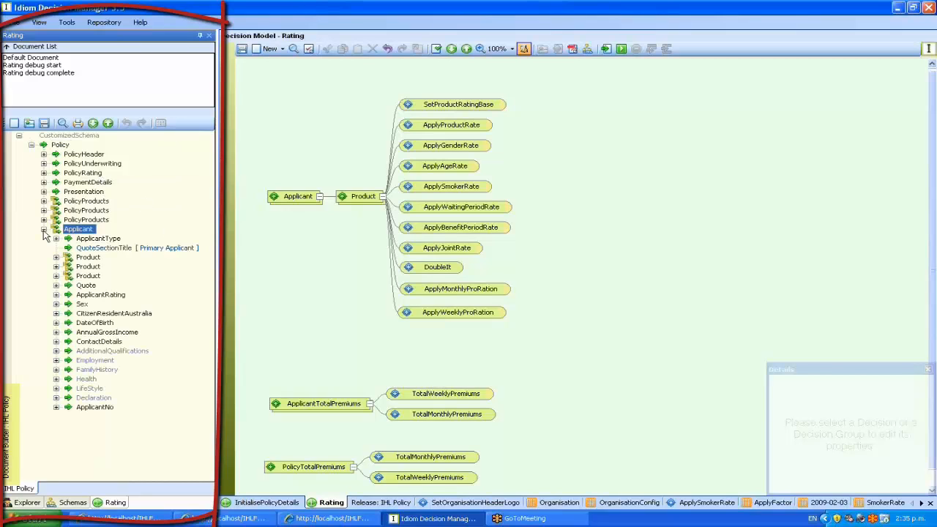
{"action": "left_click", "coordinate": [56, 294]}
{"action": "left_click", "coordinate": [68, 313]}
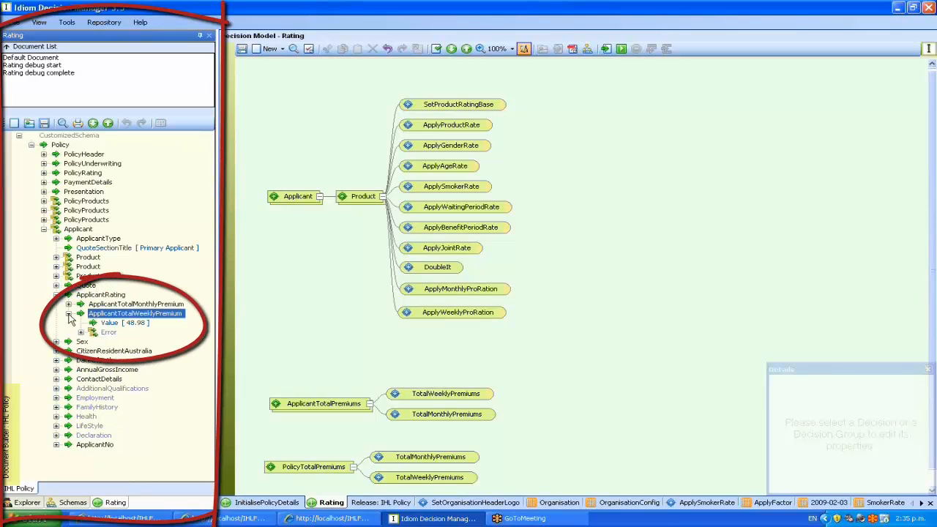
{"action": "left_click", "coordinate": [121, 322]}
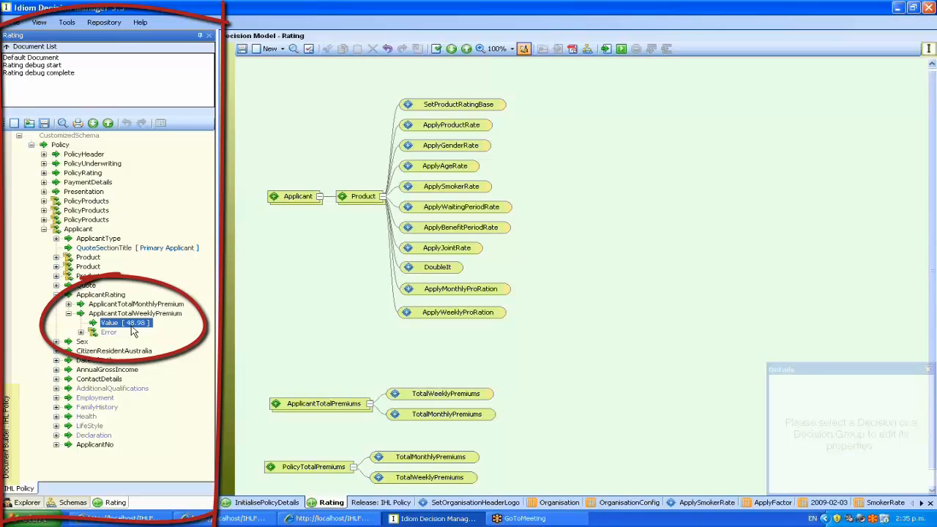
{"action": "left_click", "coordinate": [266, 334]}
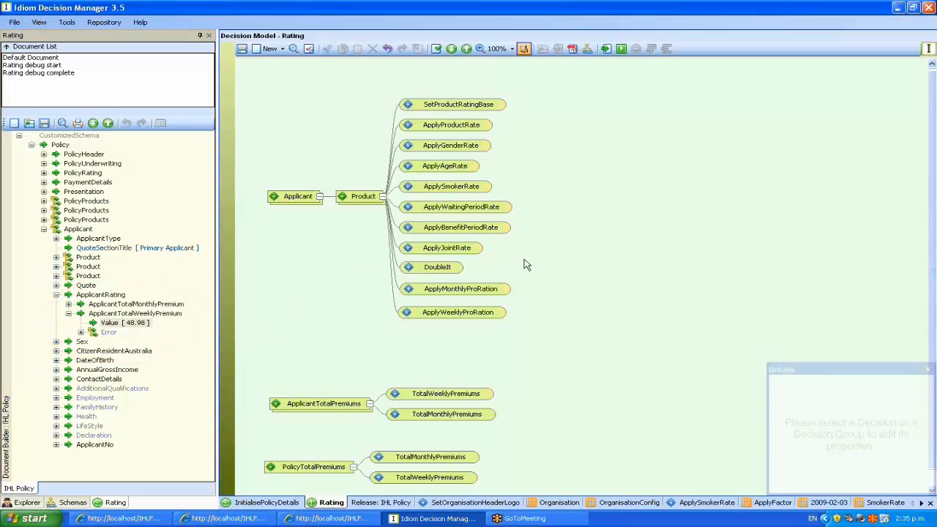
{"action": "mouse_move", "coordinate": [450, 271]}
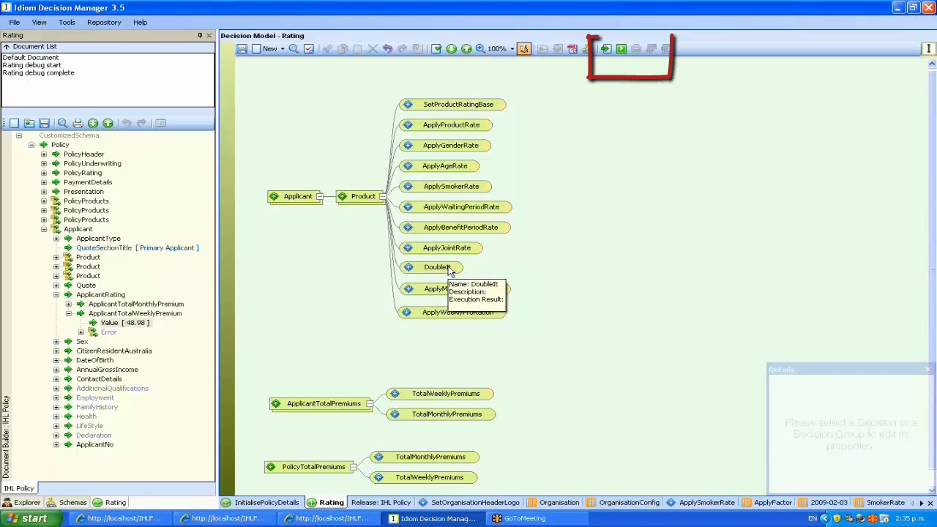
Run the Rating model and check ApplicantTotalWeeklyPremium's Value is now 97.97.
{"action": "left_click", "coordinate": [621, 52]}
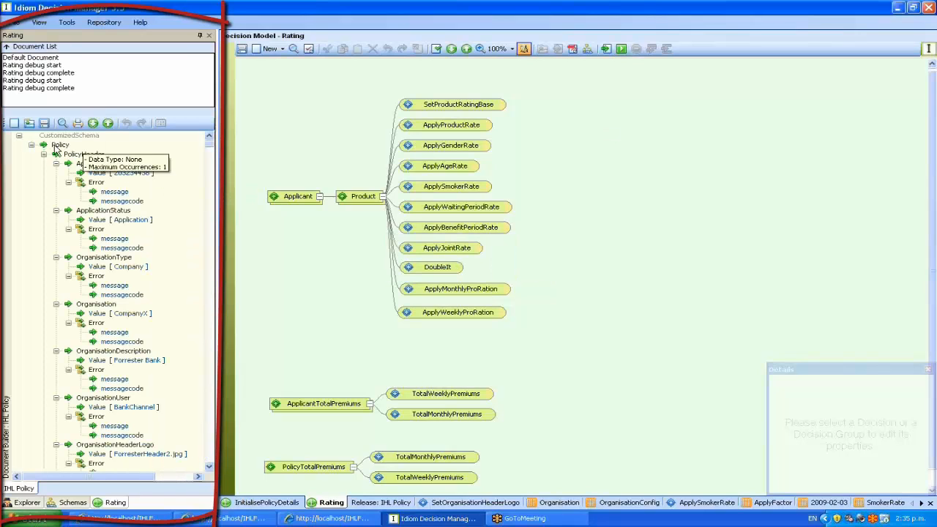
{"action": "left_click", "coordinate": [58, 145]}
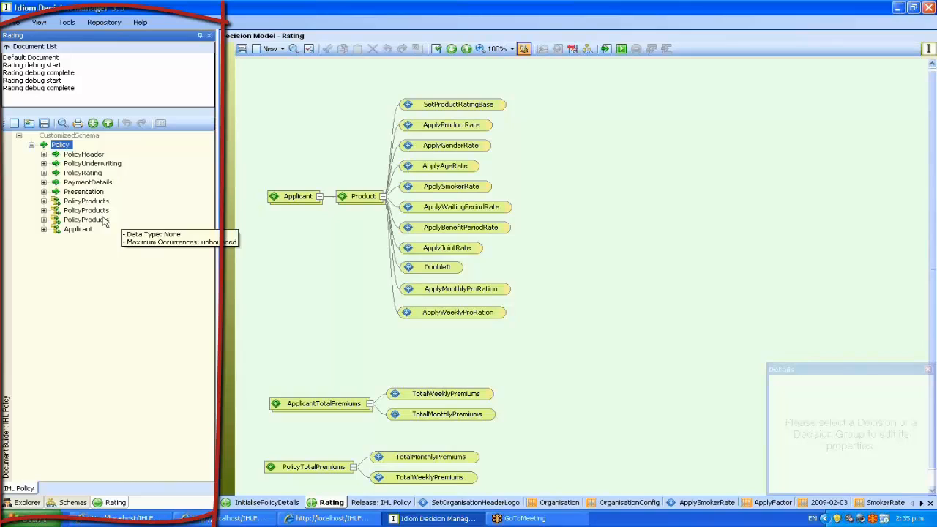
{"action": "left_click", "coordinate": [47, 233]}
{"action": "left_click", "coordinate": [45, 230]}
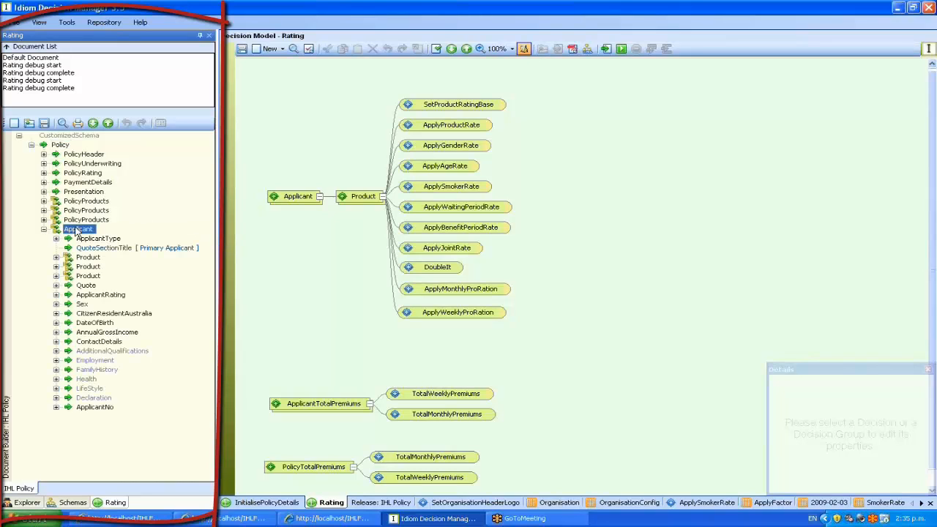
{"action": "double_click", "coordinate": [100, 294]}
{"action": "left_click", "coordinate": [92, 315]}
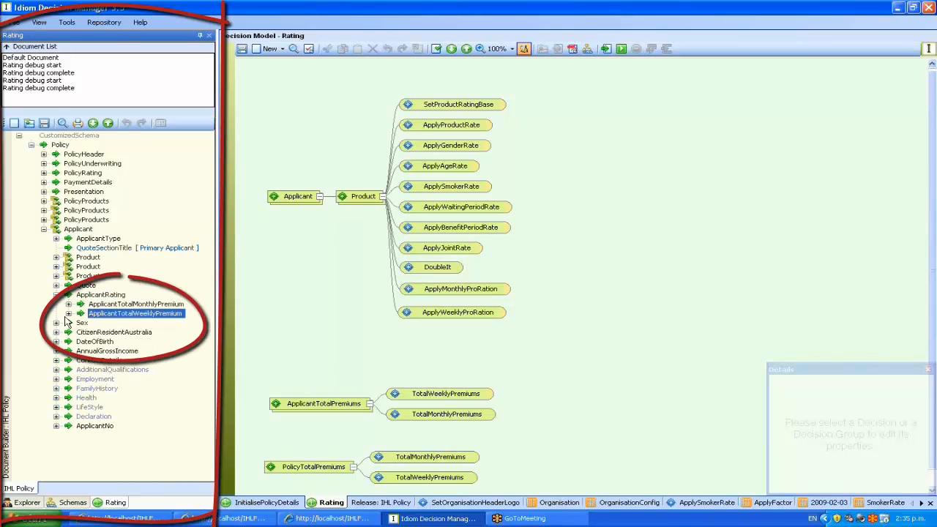
{"action": "double_click", "coordinate": [91, 315]}
{"action": "left_click", "coordinate": [110, 323]}
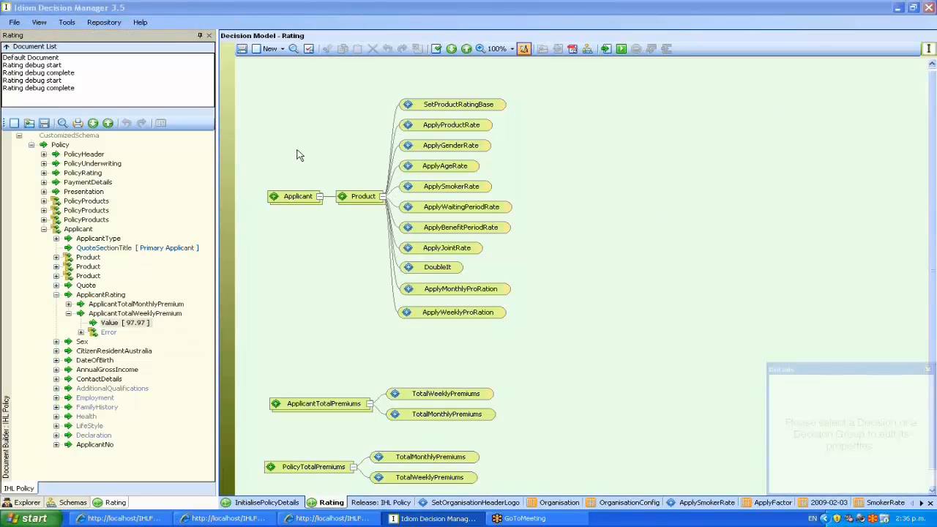
Save the Rating model and build a release containing only Rating, excluding InitialisePolicyDetails.
{"action": "left_click", "coordinate": [242, 50]}
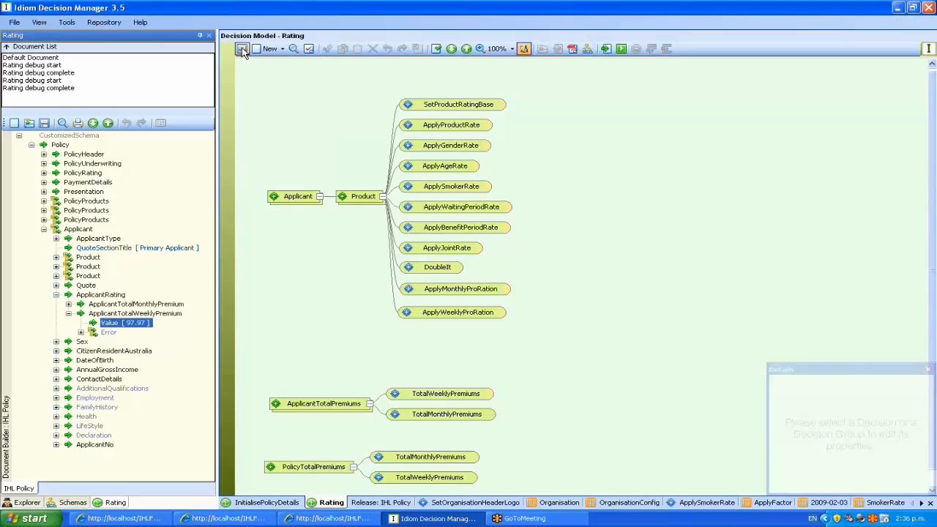
{"action": "left_click", "coordinate": [379, 510]}
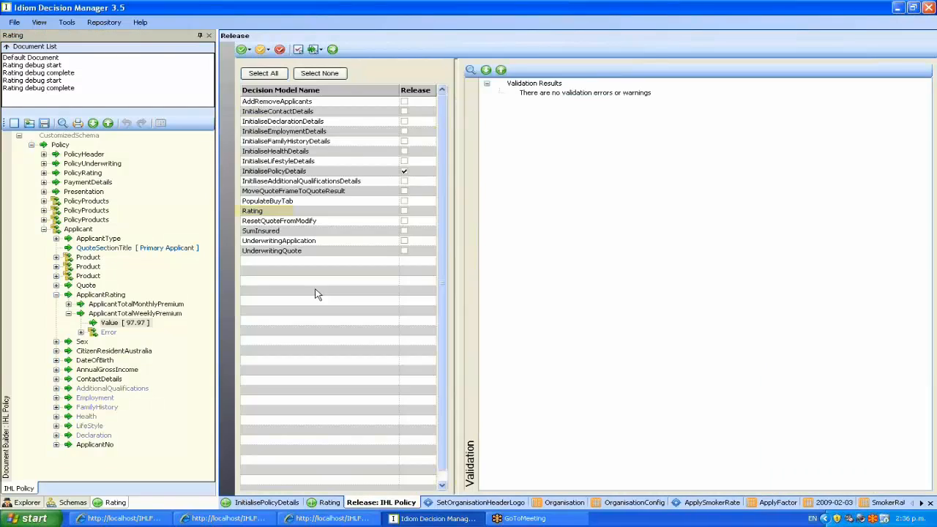
{"action": "left_click", "coordinate": [404, 171]}
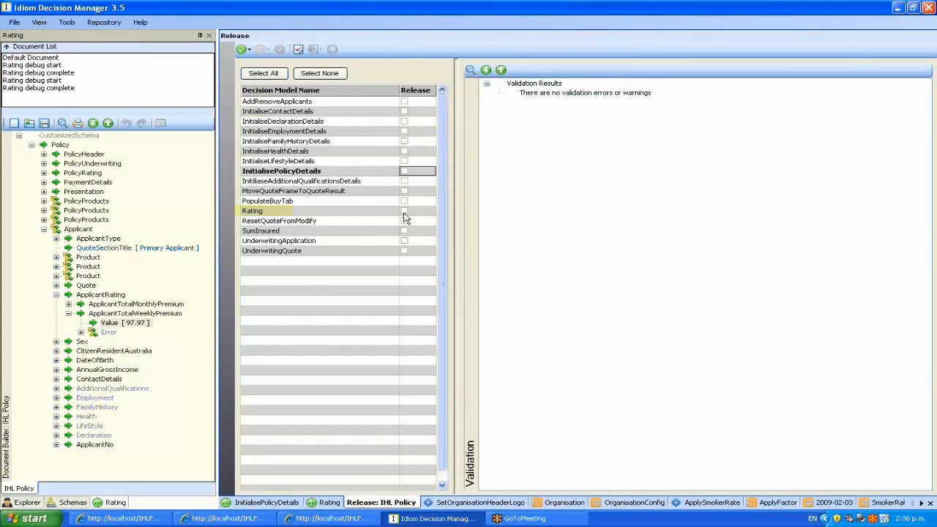
{"action": "left_click", "coordinate": [404, 211]}
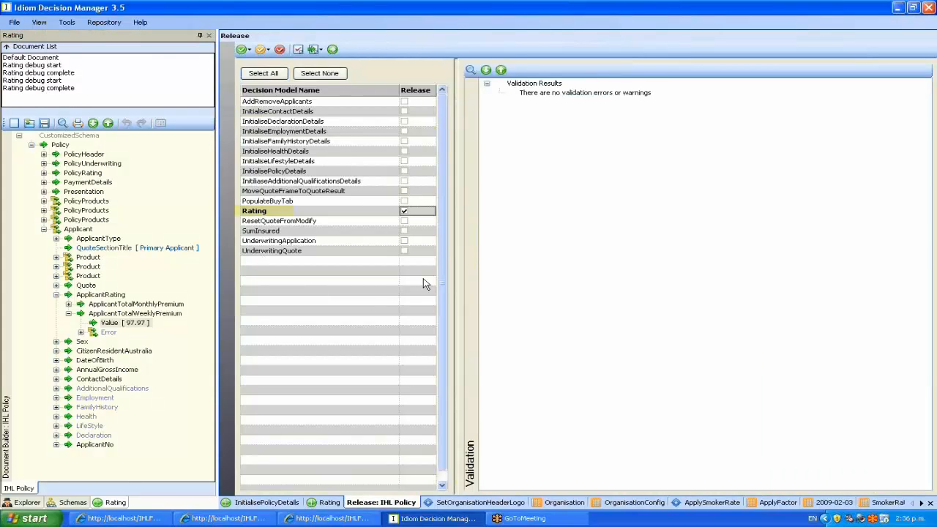
{"action": "left_click", "coordinate": [333, 50]}
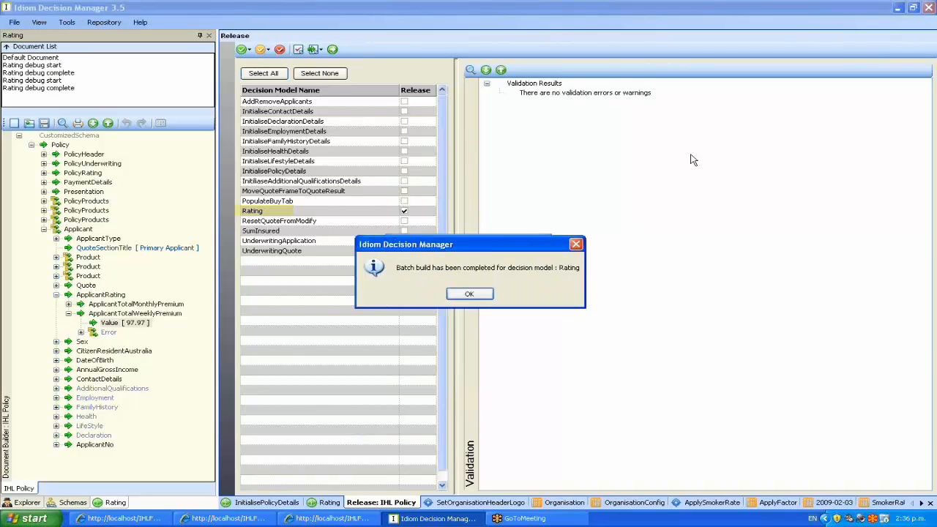
{"action": "left_click", "coordinate": [469, 294]}
Open a new browser window and log in to Intelli-Sure with the bank channel username and password.
{"action": "left_click", "coordinate": [898, 8]}
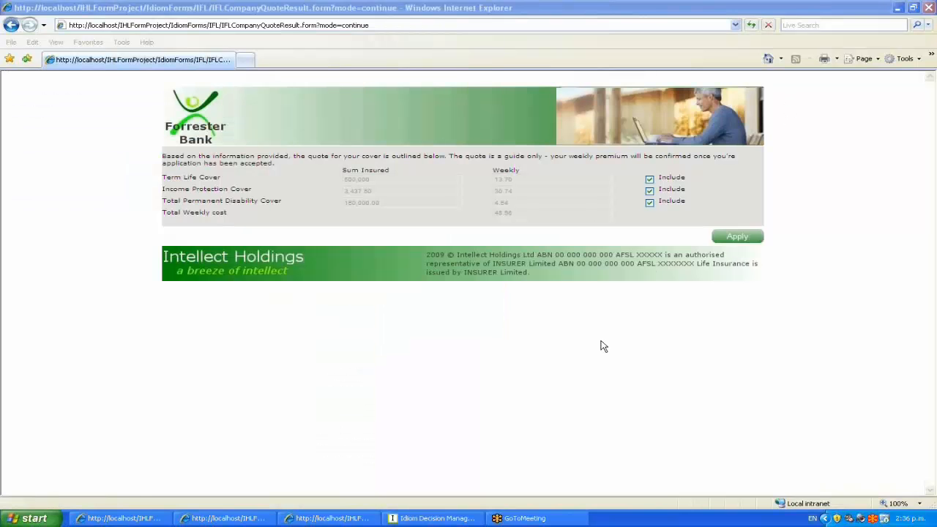
{"action": "left_click", "coordinate": [29, 518]}
{"action": "left_click", "coordinate": [44, 273]}
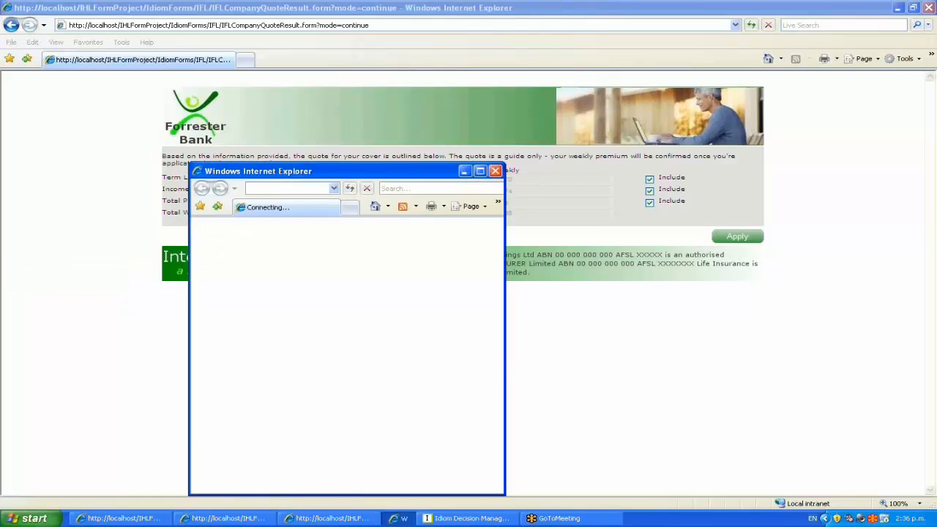
{"action": "left_click", "coordinate": [561, 326]}
{"action": "type", "text": "BankChannel"}
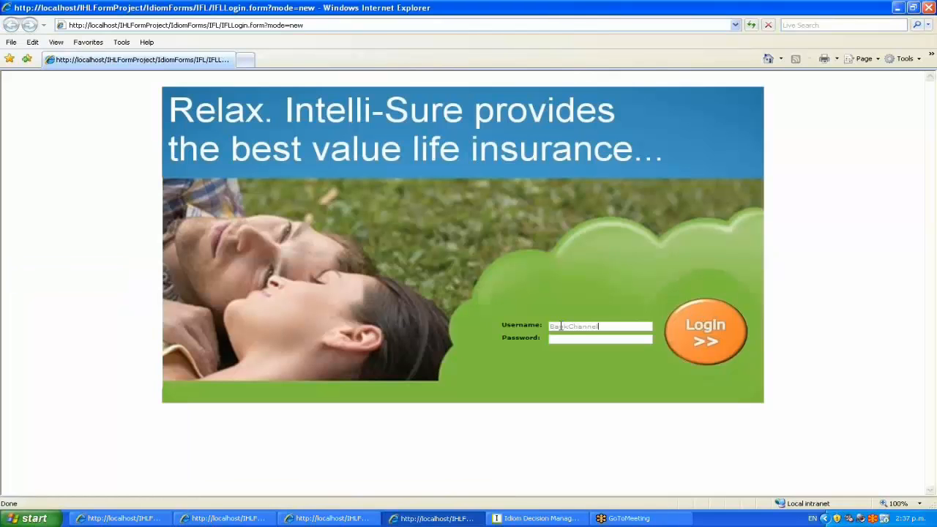
{"action": "key", "text": "Tab"}
{"action": "type", "text": "password"}
{"action": "key", "text": "Return"}
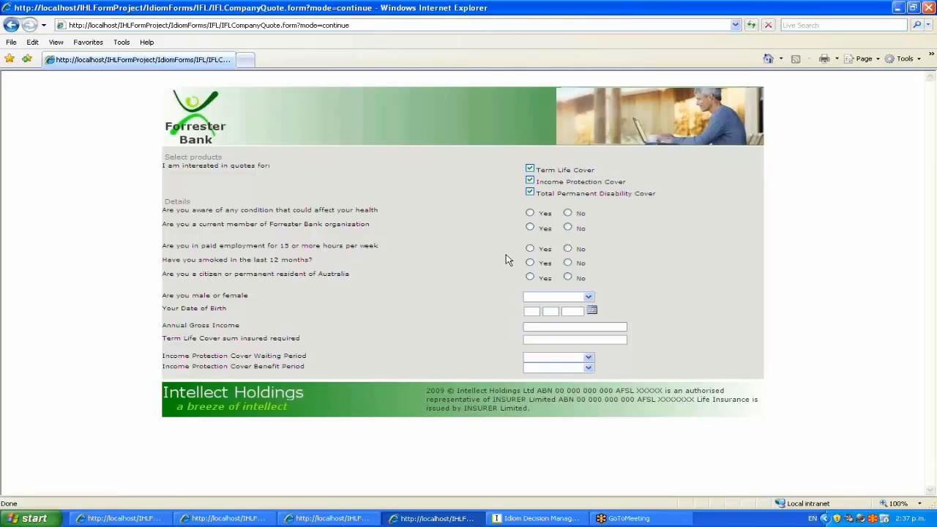
Answer the quote questions: no health condition, bank member, employed, smoker, Australian citizen, male.
{"action": "left_click", "coordinate": [568, 212]}
{"action": "left_click", "coordinate": [530, 227]}
{"action": "left_click", "coordinate": [529, 248]}
{"action": "left_click", "coordinate": [530, 262]}
{"action": "left_click", "coordinate": [530, 277]}
{"action": "left_click", "coordinate": [533, 296]}
{"action": "left_click", "coordinate": [538, 308]}
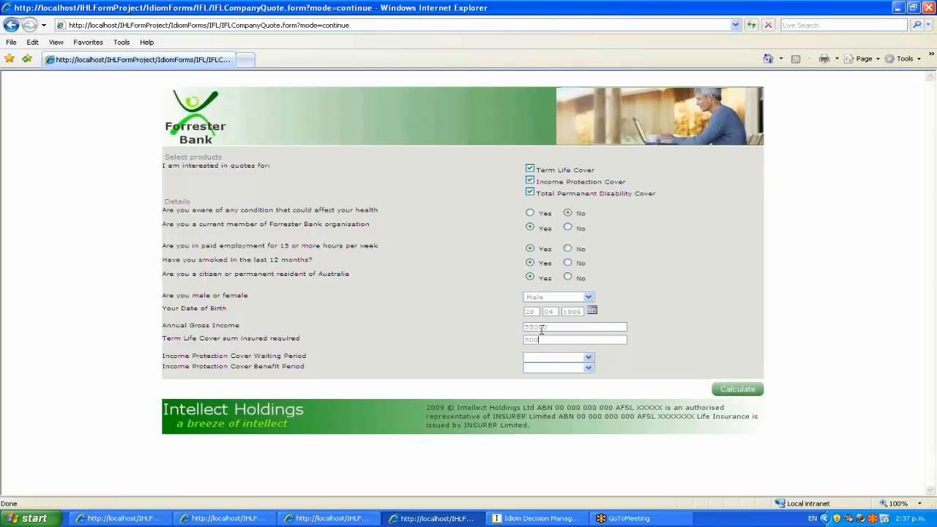
Enter 000, choose a 30-day waiting period and 2-year benefit period, and note the 97.97 weekly cost.
{"action": "type", "text": "000"}
{"action": "key", "text": "Tab"}
{"action": "key", "text": "Down"}
{"action": "key", "text": "Tab"}
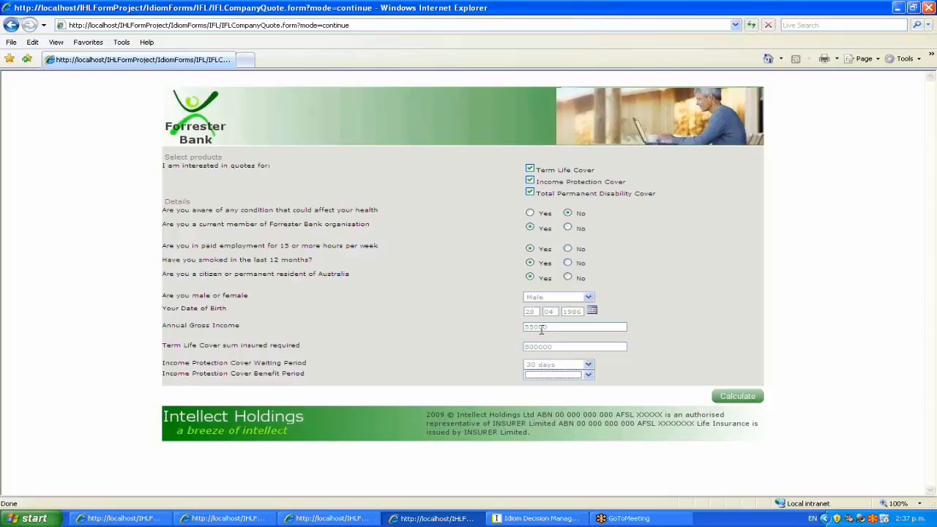
{"action": "key", "text": "Down"}
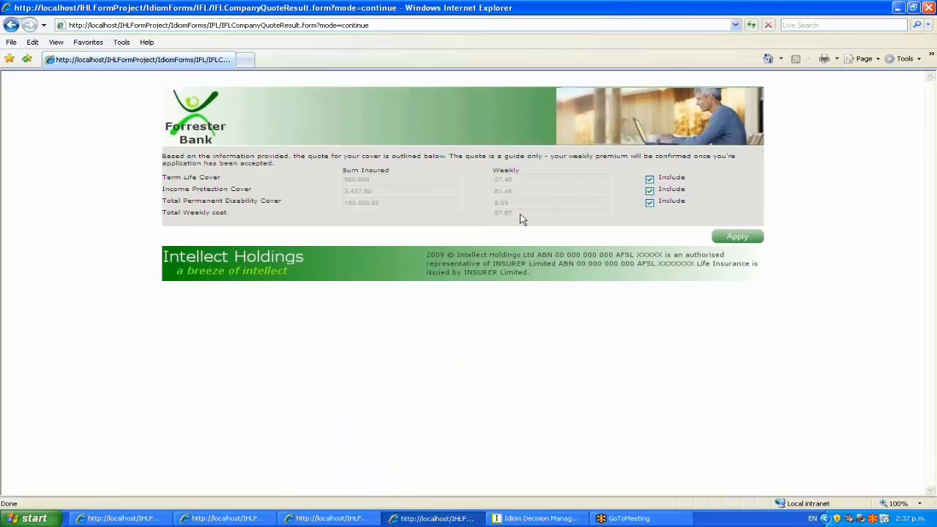
{"action": "left_click_drag", "start_coordinate": [494, 212], "coordinate": [513, 213]}
{"action": "left_click", "coordinate": [517, 520]}
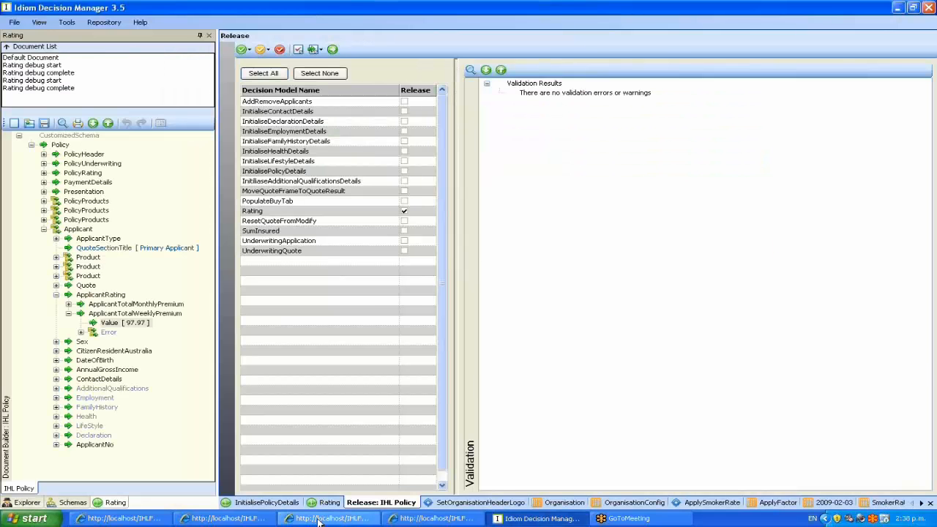
Show the Rating diagram and move the ApplicantTotalPremiums and PolicyTotalPremiums groups up near the product tree.
{"action": "left_click", "coordinate": [328, 503]}
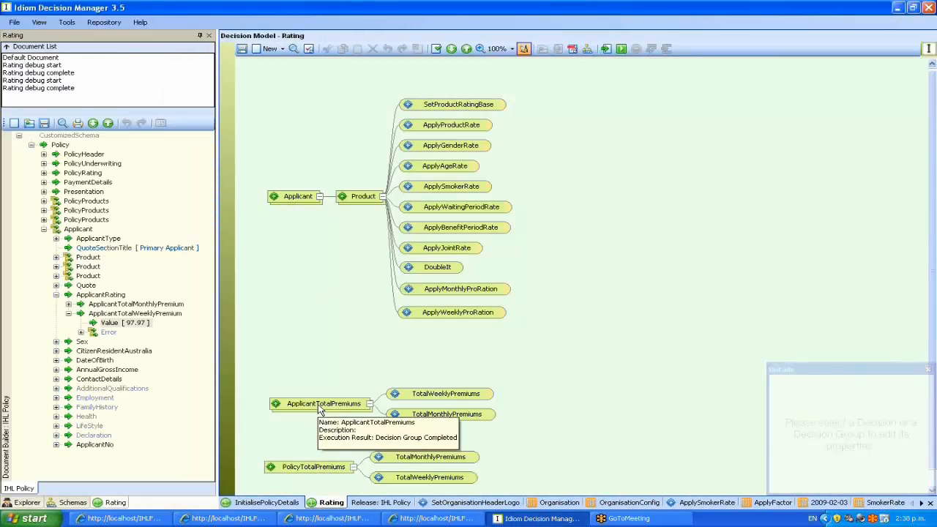
{"action": "left_click_drag", "start_coordinate": [320, 413], "coordinate": [318, 367]}
{"action": "left_click_drag", "start_coordinate": [320, 464], "coordinate": [320, 409]}
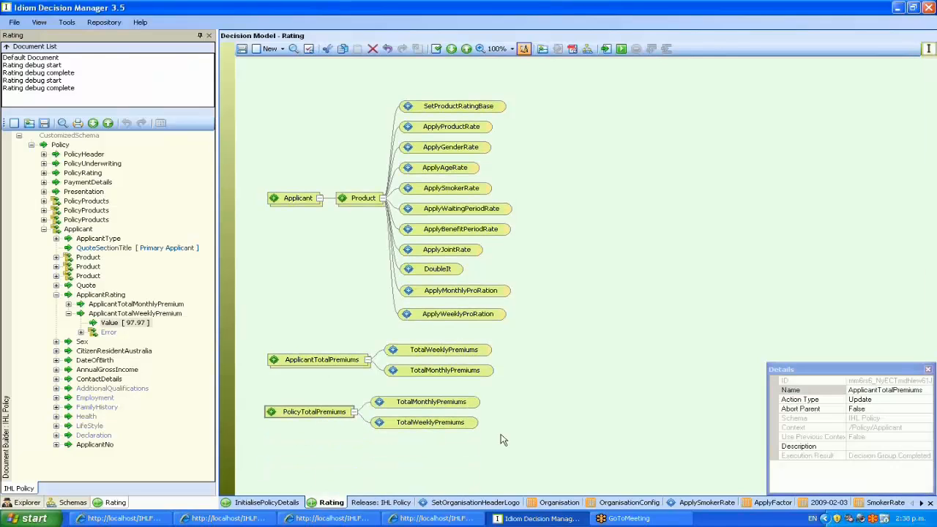
{"action": "left_click", "coordinate": [539, 345]}
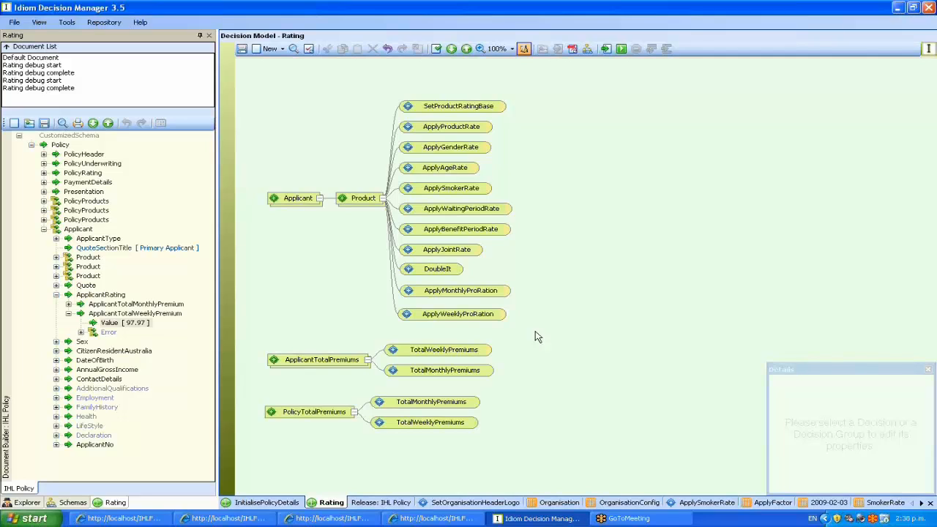
Generate the Rating documentation PDF and view DoubleIt's formula details at 100% zoom.
{"action": "left_click", "coordinate": [574, 49]}
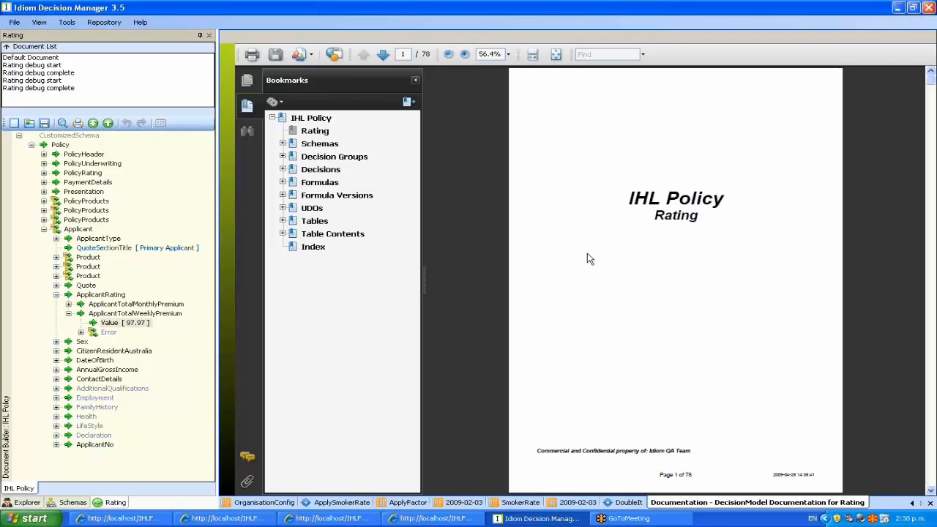
{"action": "left_click", "coordinate": [283, 182]}
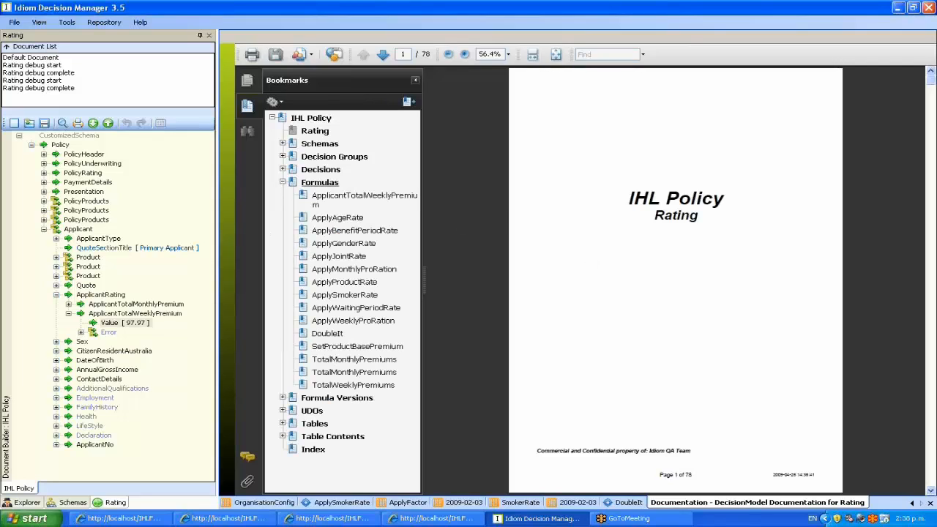
{"action": "left_click", "coordinate": [327, 334]}
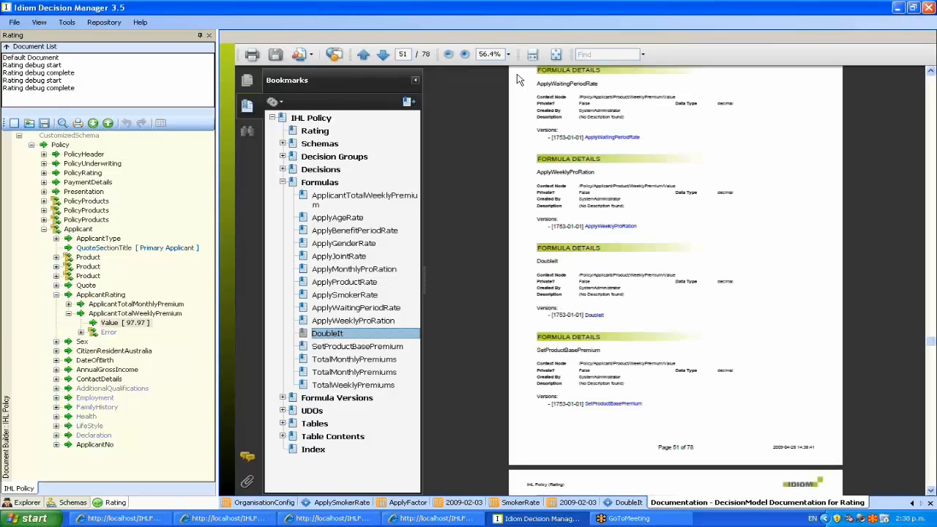
{"action": "left_click", "coordinate": [508, 55]}
{"action": "left_click", "coordinate": [505, 121]}
{"action": "left_click", "coordinate": [912, 503]}
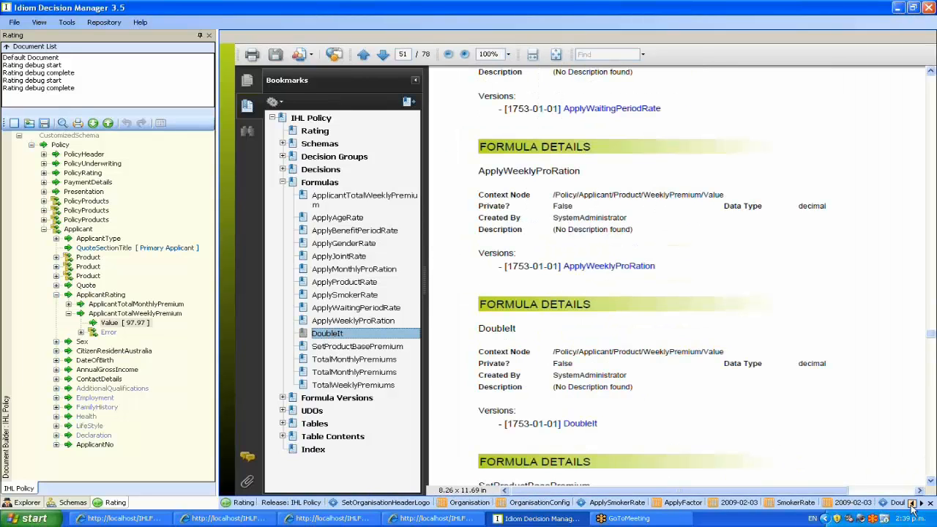
{"action": "left_click", "coordinate": [912, 504]}
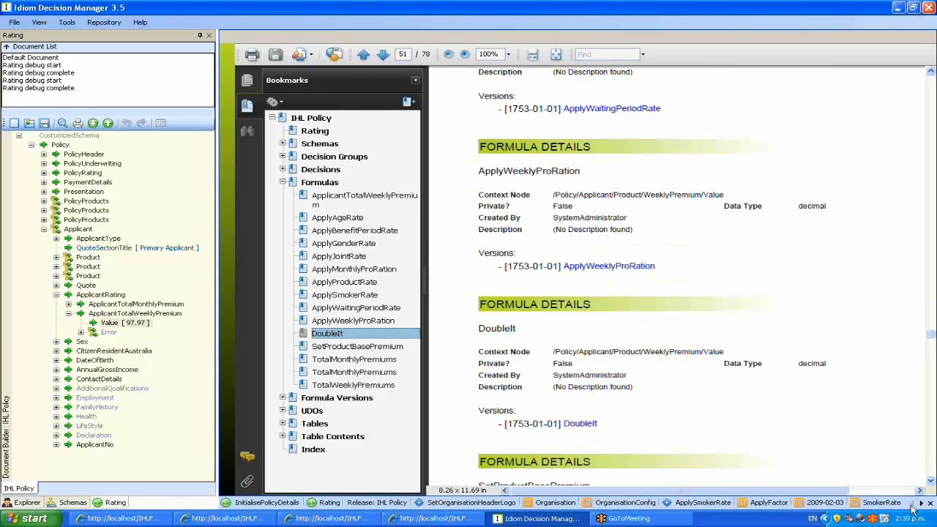
Open the DoubleIt formula version in Logical English view, postponing the restart prompt.
{"action": "left_click", "coordinate": [326, 505]}
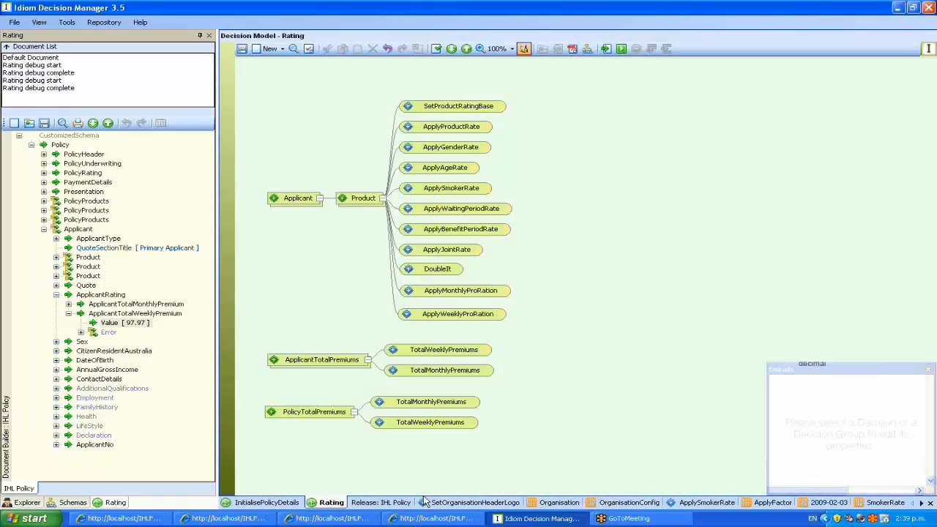
{"action": "right_click", "coordinate": [441, 272]}
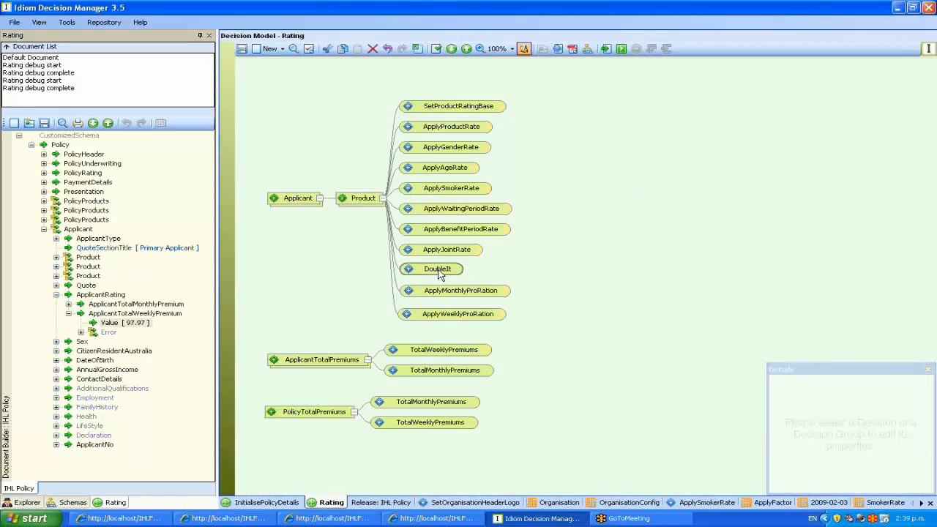
{"action": "mouse_move", "coordinate": [527, 349]}
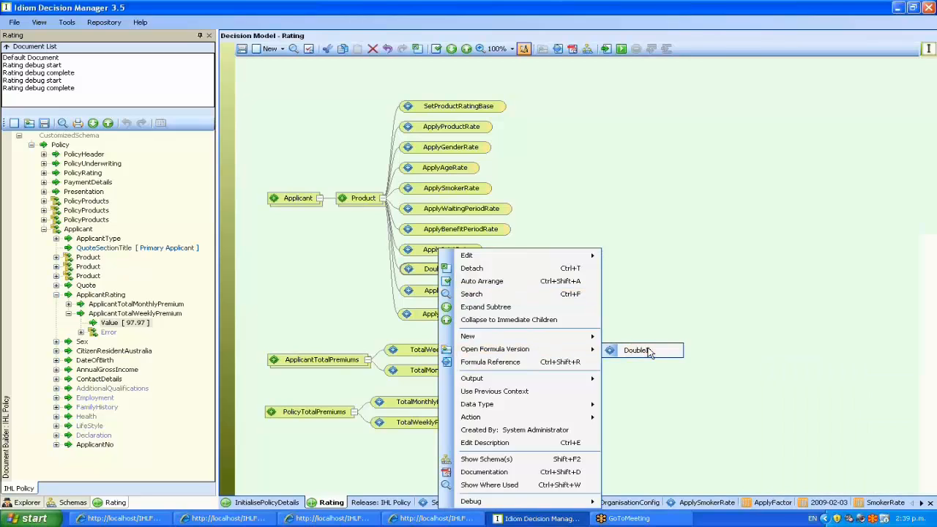
{"action": "left_click", "coordinate": [636, 350]}
{"action": "left_click", "coordinate": [294, 48]}
{"action": "left_click", "coordinate": [333, 77]}
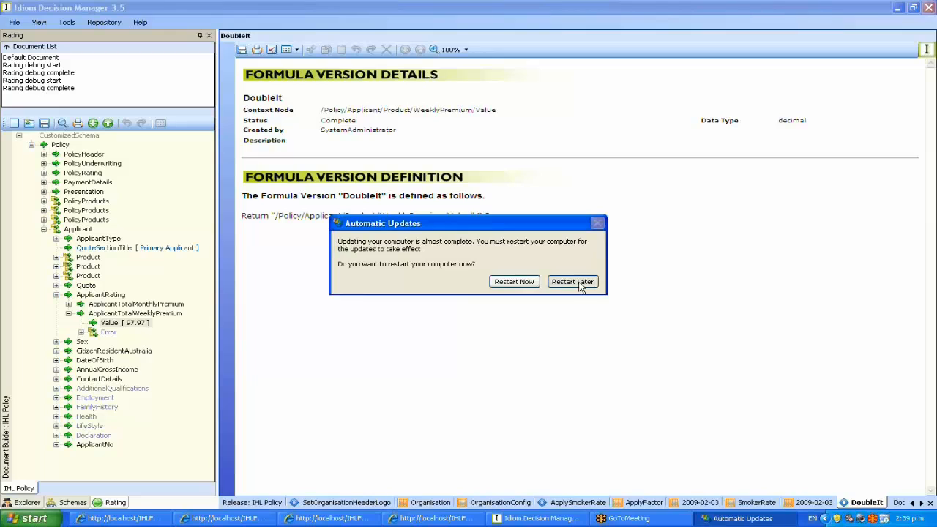
{"action": "left_click", "coordinate": [575, 287]}
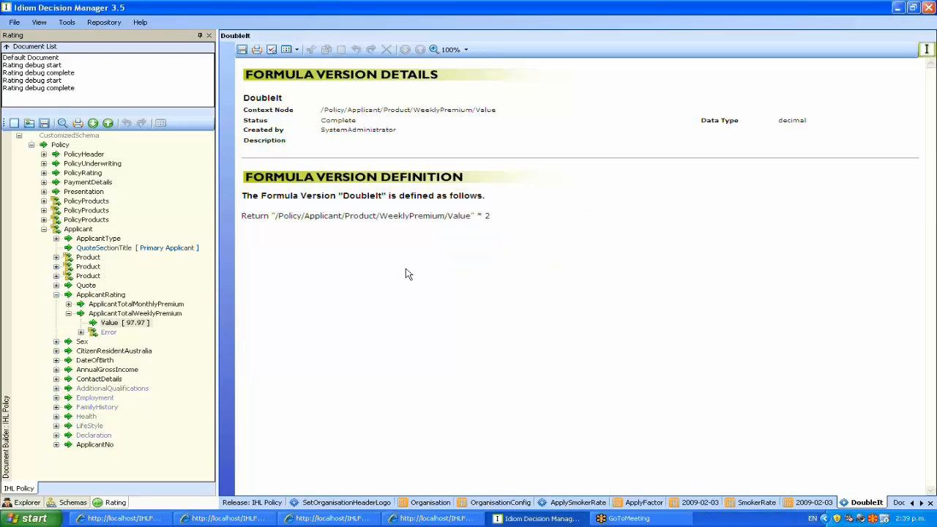
Display the DoubleIt formula as a tree: weekly premium Value multiplied by 2.
{"action": "left_click", "coordinate": [295, 49]}
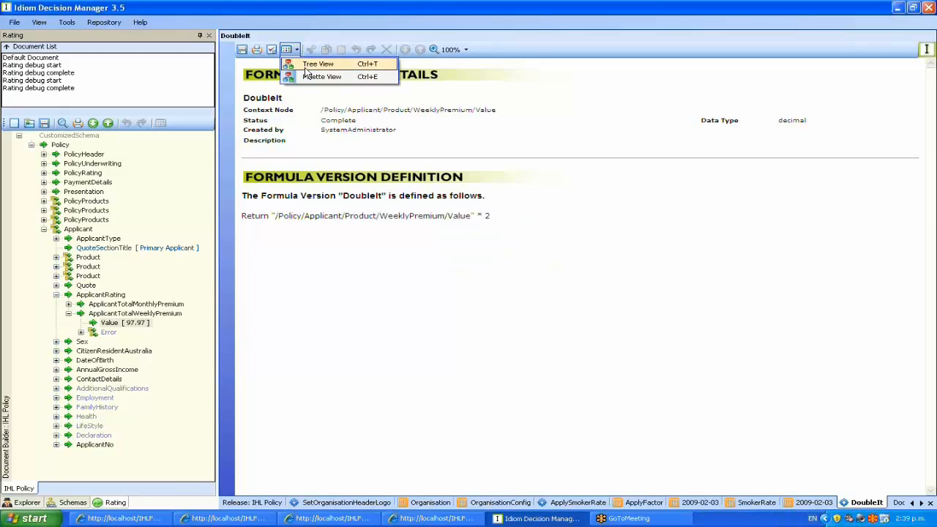
{"action": "left_click", "coordinate": [319, 64]}
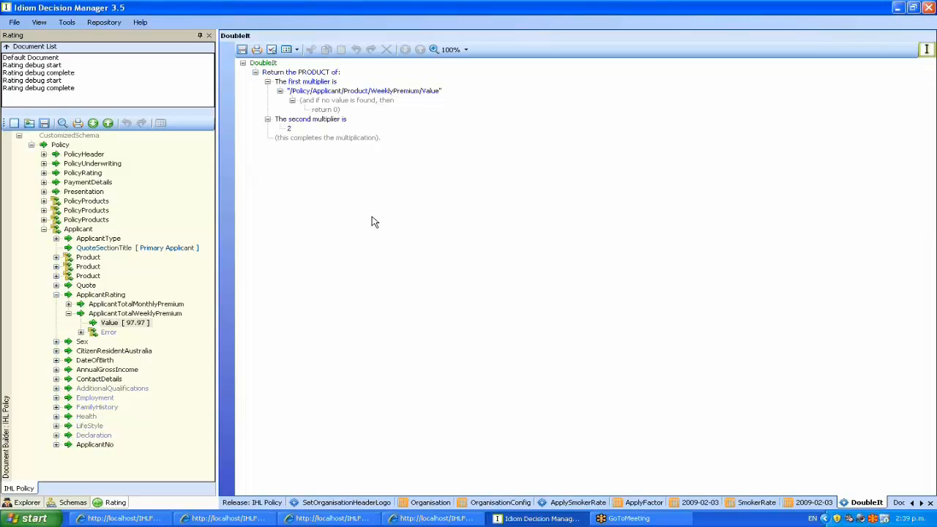
{"action": "left_click", "coordinate": [792, 108]}
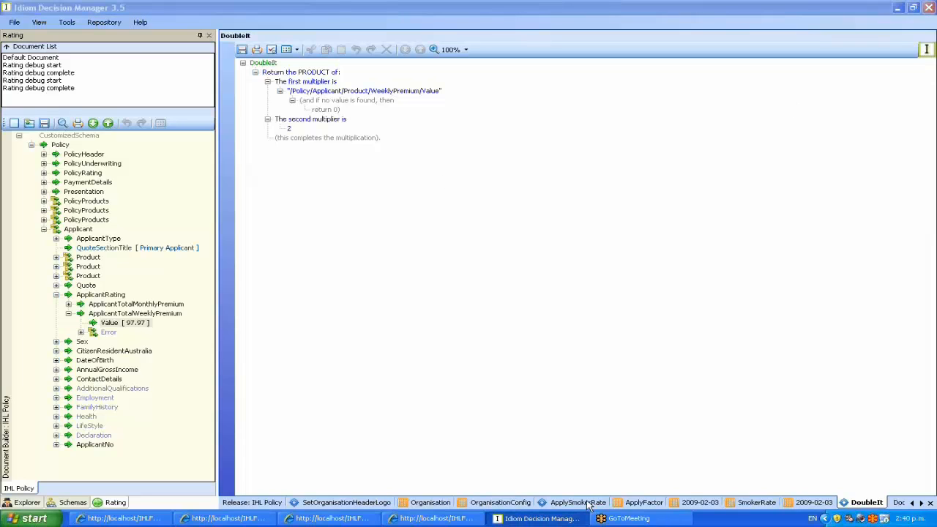
Apply for the quoted cover on the Forrester Bank quote page, then switch to the quote-forms window.
{"action": "left_click", "coordinate": [435, 518]}
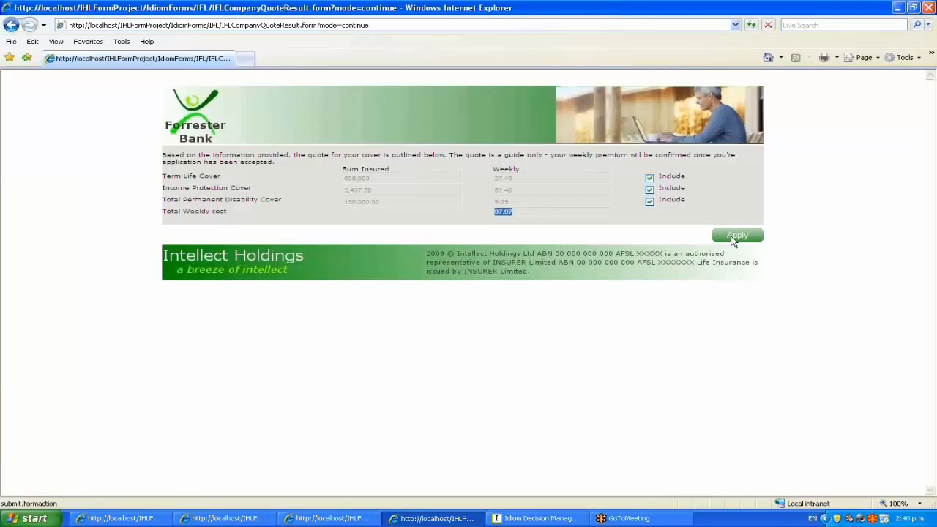
{"action": "left_click", "coordinate": [731, 239]}
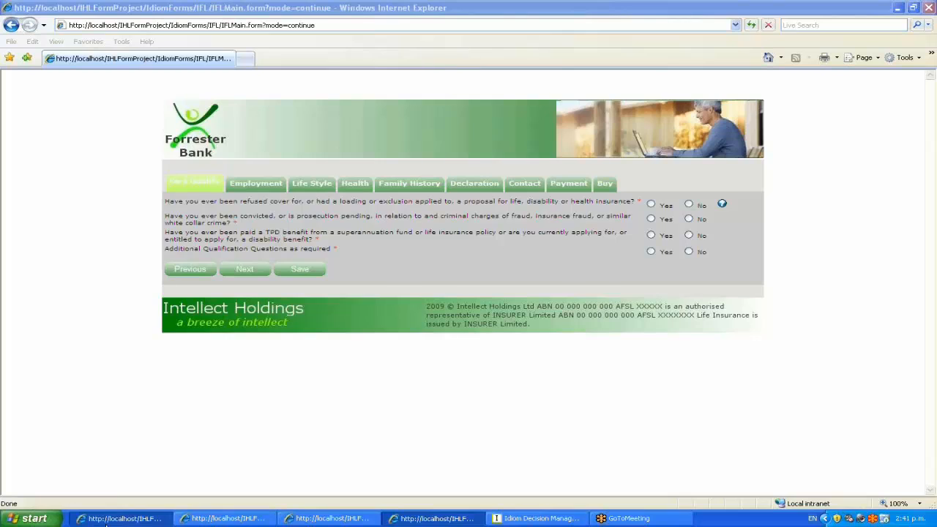
{"action": "left_click", "coordinate": [106, 520]}
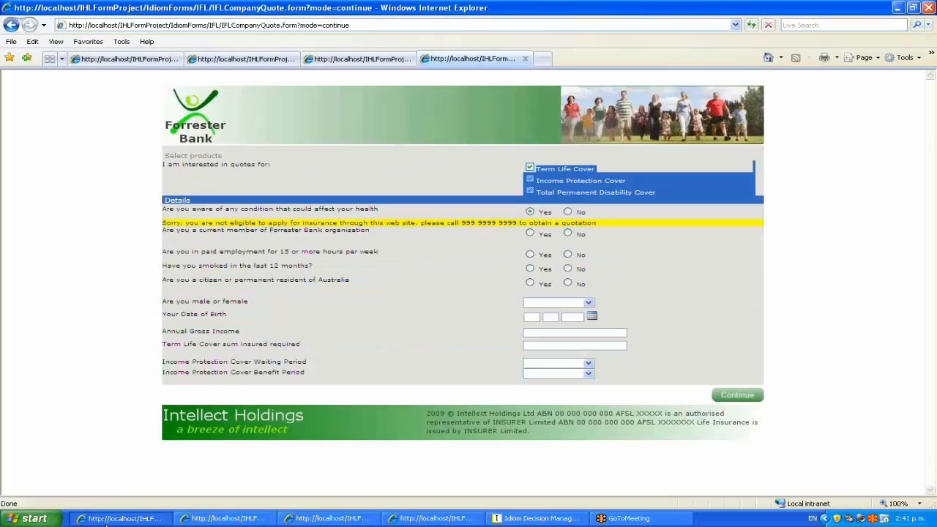
Highlight the three cover options on the Camino quote form.
{"action": "left_click", "coordinate": [238, 60]}
{"action": "left_click", "coordinate": [355, 60]}
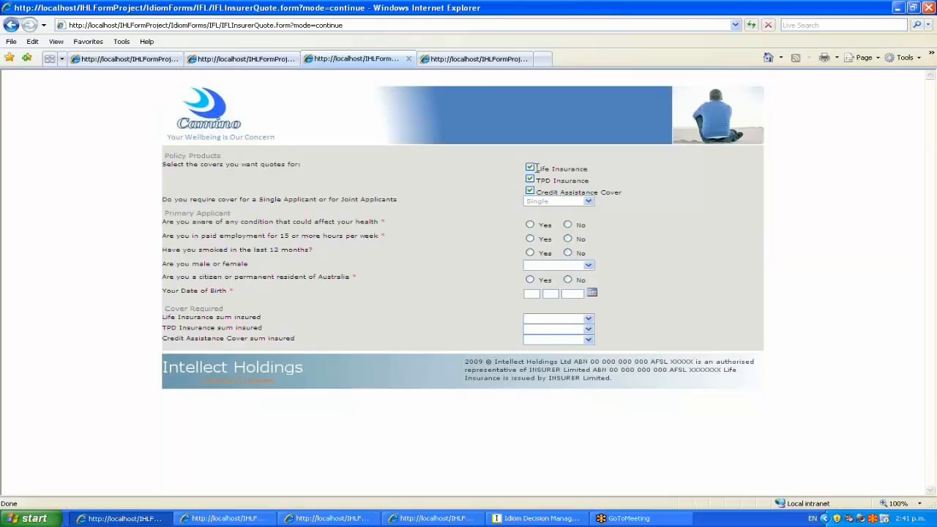
{"action": "left_click_drag", "start_coordinate": [536, 168], "coordinate": [622, 192]}
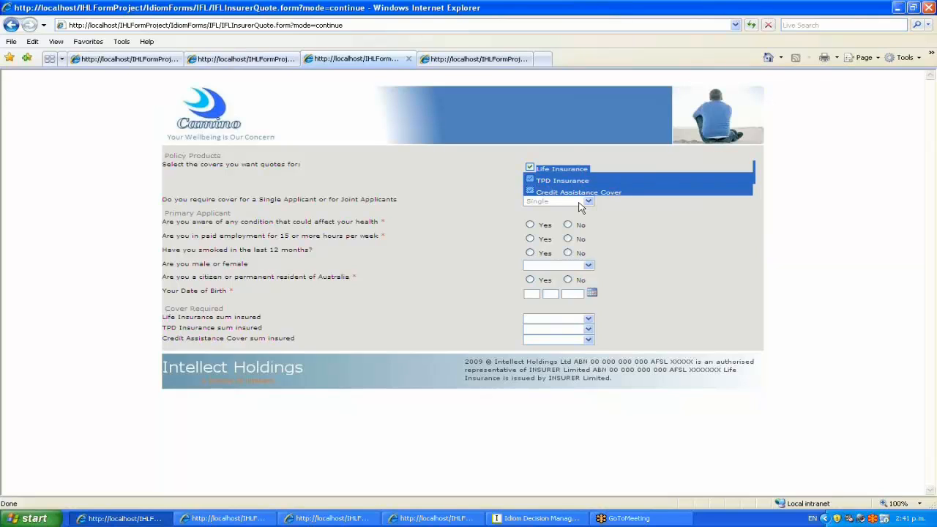
Highlight the EveryDay form's products and questions, then the Forrester form's citizenship question.
{"action": "left_click", "coordinate": [257, 62]}
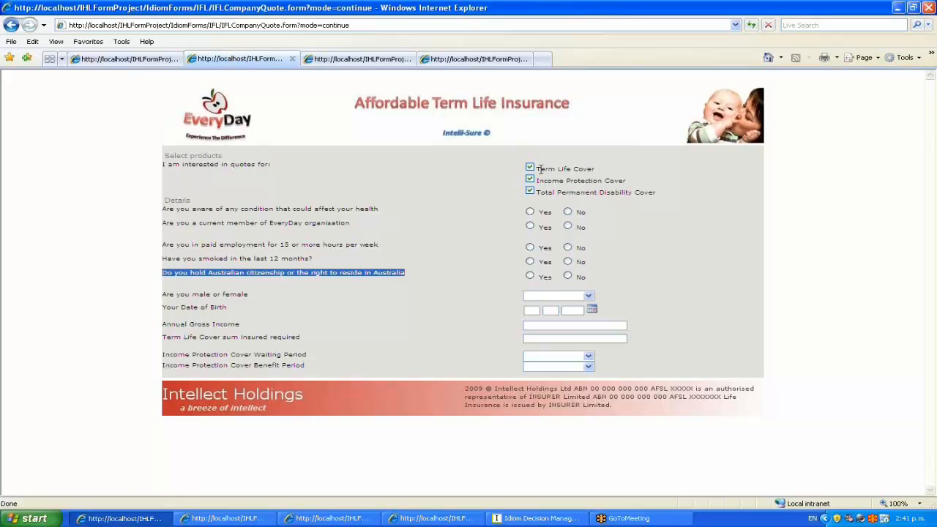
{"action": "left_click_drag", "start_coordinate": [539, 170], "coordinate": [544, 202]}
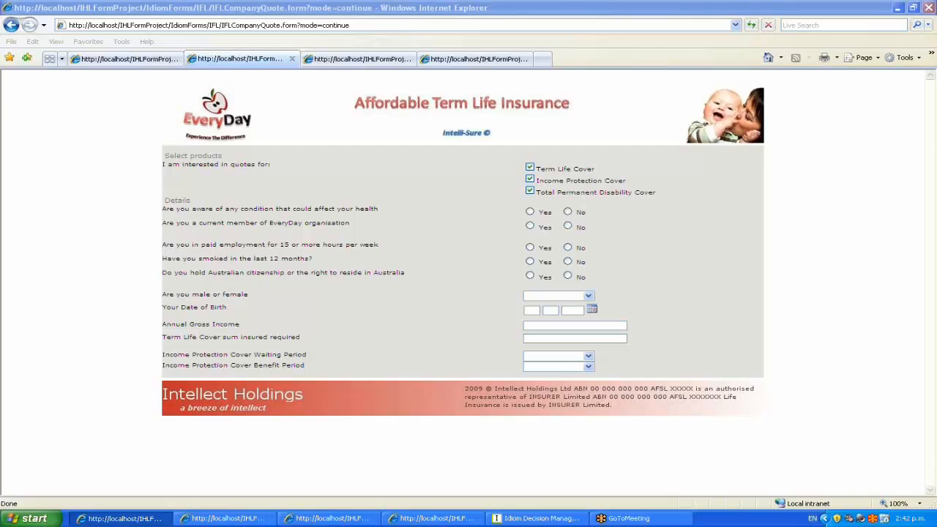
{"action": "left_click_drag", "start_coordinate": [407, 275], "coordinate": [163, 152]}
{"action": "left_click_drag", "start_coordinate": [406, 275], "coordinate": [170, 274]}
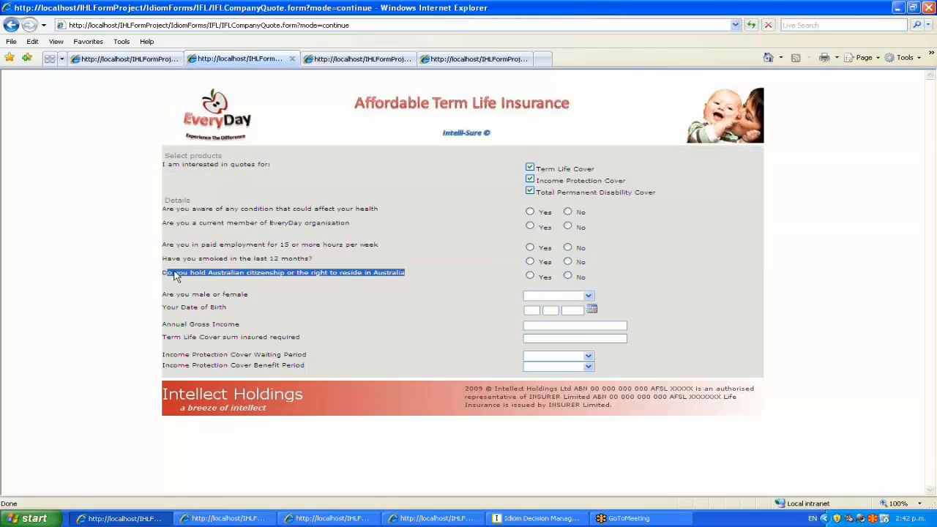
{"action": "left_click", "coordinate": [472, 58]}
{"action": "left_click_drag", "start_coordinate": [350, 281], "coordinate": [162, 280]}
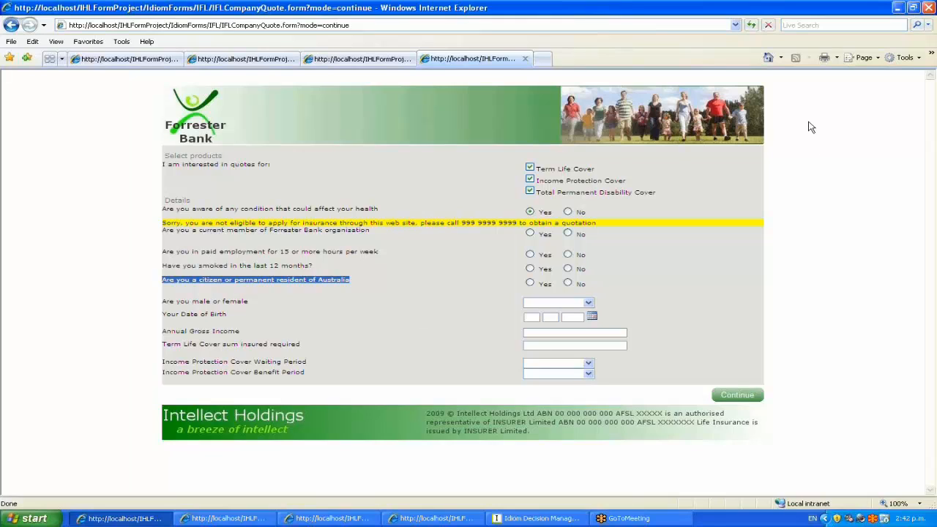
Bring up the Forrester Bank application and answer Yes to the fraud-charges question.
{"action": "left_click", "coordinate": [835, 104]}
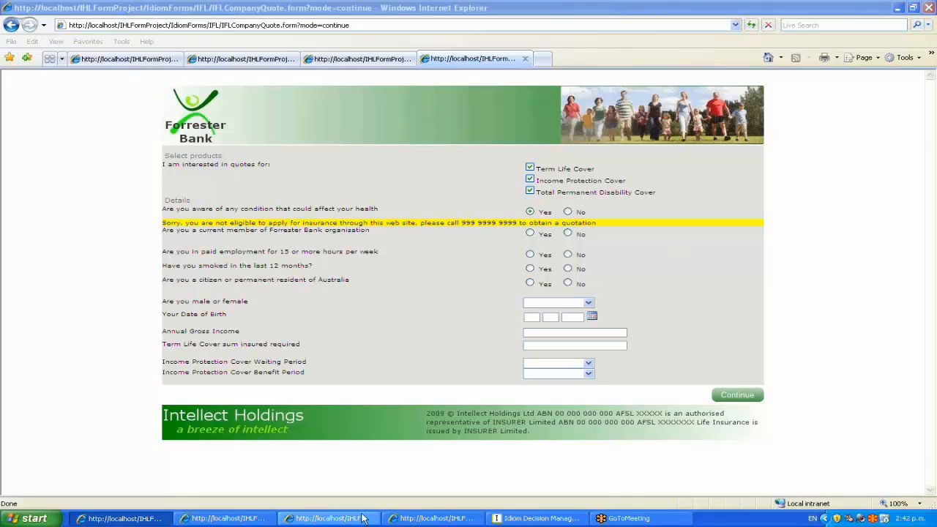
{"action": "left_click", "coordinate": [402, 521]}
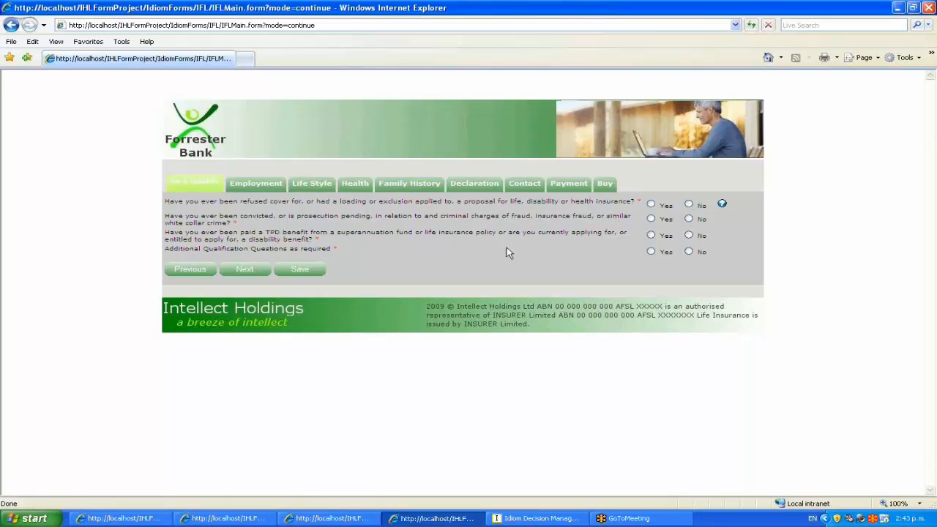
{"action": "left_click", "coordinate": [651, 219]}
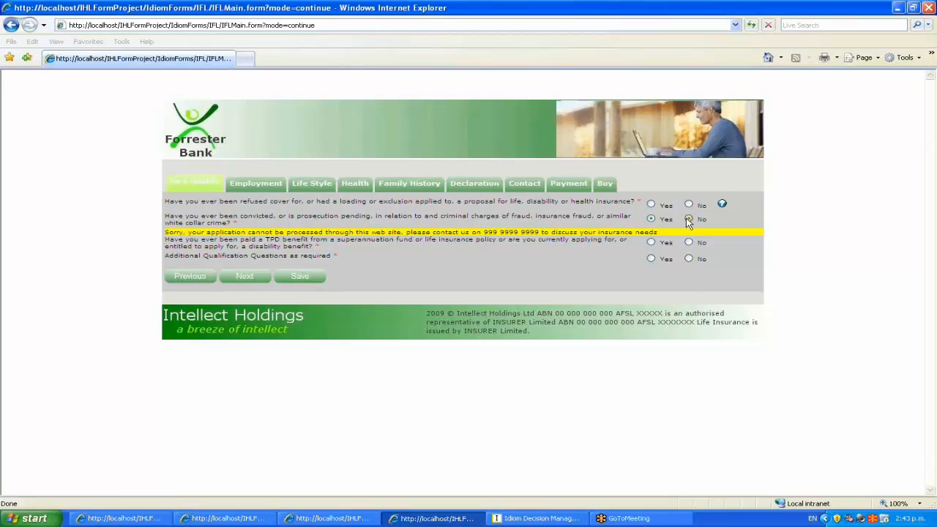
Answer No to the fraud-charges, refused-cover and TPD benefit qualification questions.
{"action": "left_click", "coordinate": [687, 220]}
{"action": "left_click", "coordinate": [688, 205]}
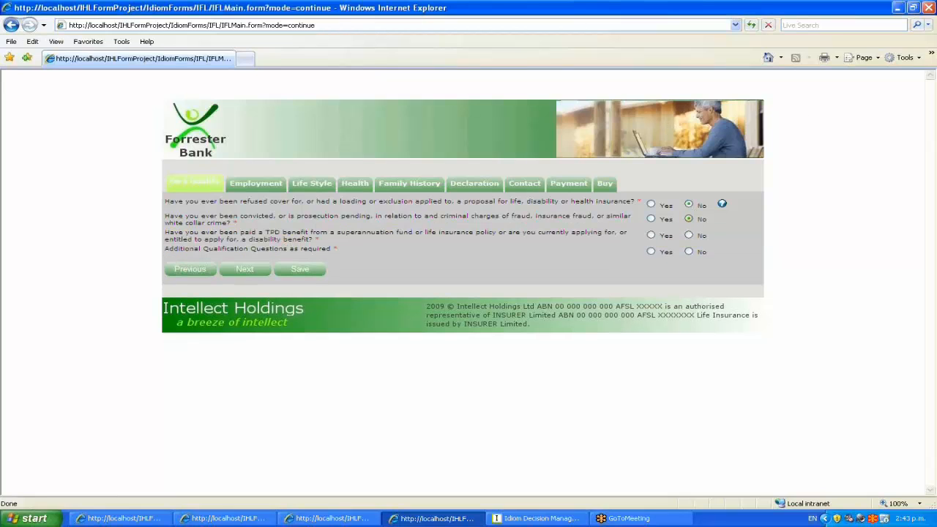
{"action": "left_click", "coordinate": [688, 235]}
Record employment as Accountant, Supervisory duties, 10 and 10 percent, Contractor, no hazardous work.
{"action": "left_click", "coordinate": [273, 188]}
{"action": "left_click", "coordinate": [684, 203]}
{"action": "left_click", "coordinate": [671, 213]}
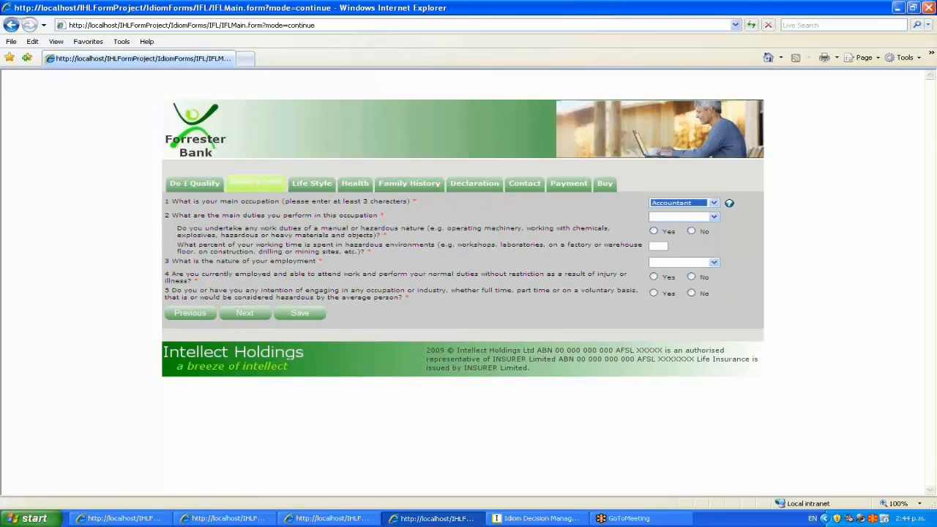
{"action": "left_click", "coordinate": [681, 218]}
{"action": "left_click", "coordinate": [667, 228]}
{"action": "left_click", "coordinate": [691, 231]}
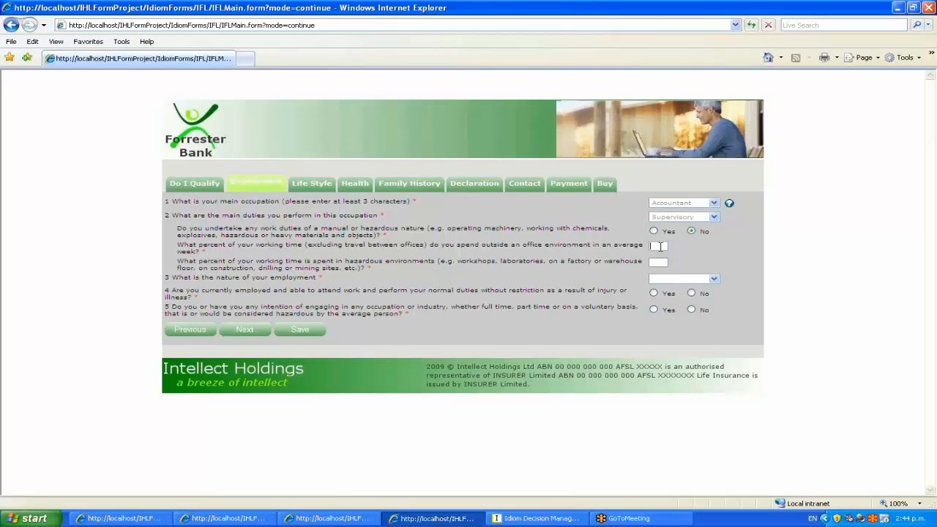
{"action": "type", "text": "10"}
{"action": "key", "text": "Tab"}
{"action": "type", "text": "10"}
{"action": "left_click", "coordinate": [684, 279]}
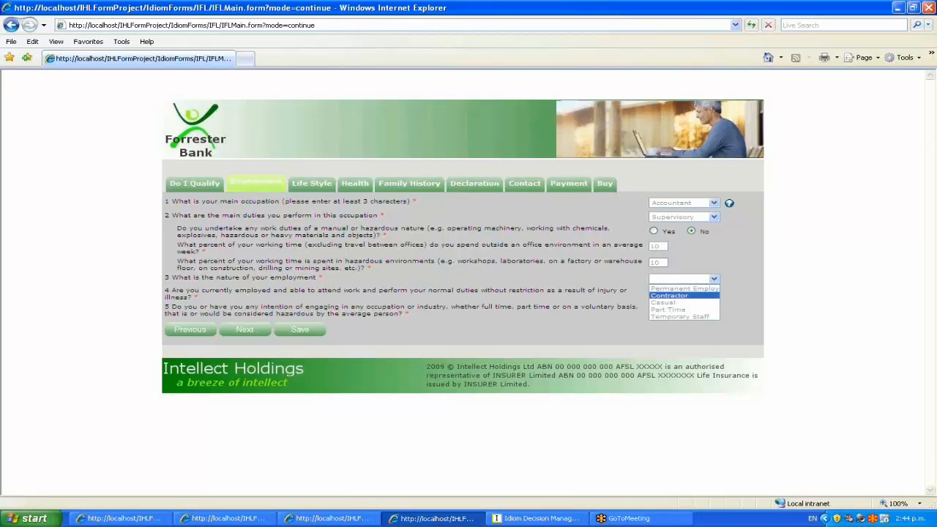
{"action": "left_click", "coordinate": [668, 295]}
{"action": "left_click", "coordinate": [654, 293]}
{"action": "left_click", "coordinate": [691, 309]}
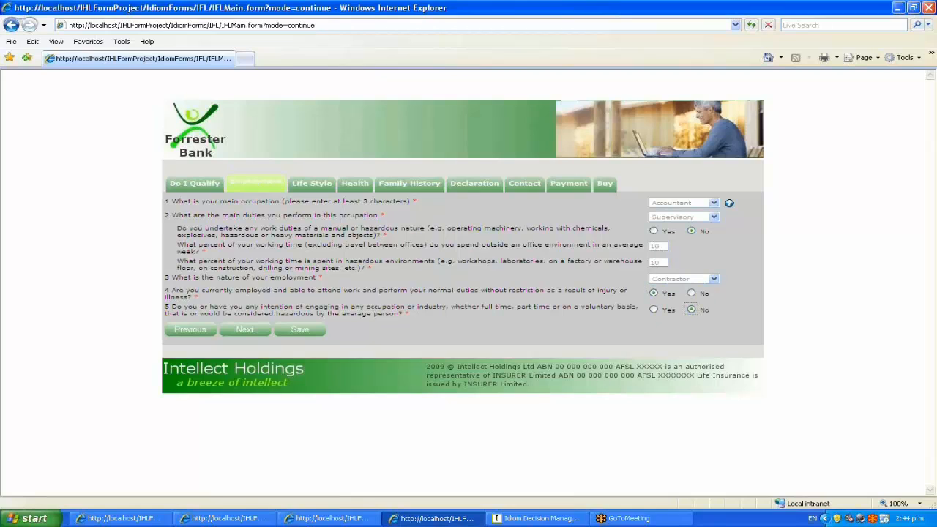
Answer No to all Life Style questions, including smoking, hazardous pursuits, HIV and drug use.
{"action": "left_click", "coordinate": [325, 188]}
{"action": "left_click", "coordinate": [689, 204]}
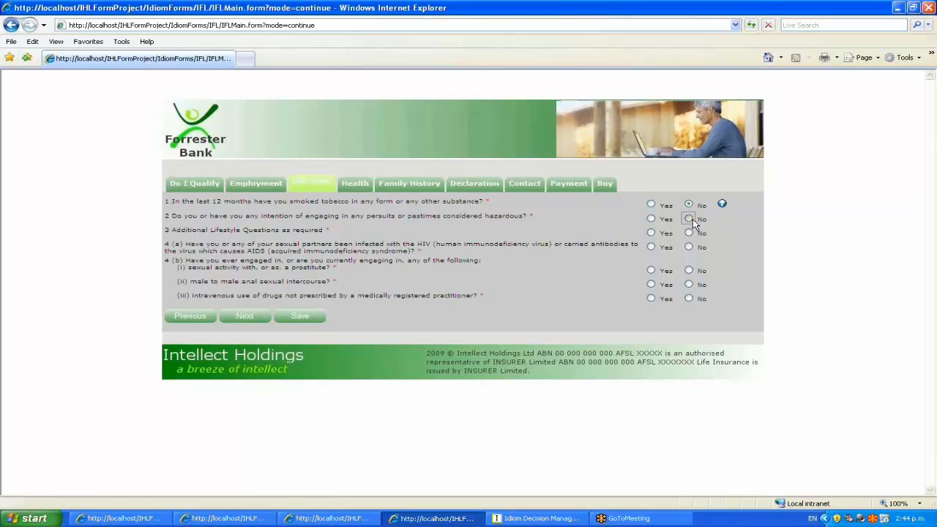
{"action": "left_click", "coordinate": [689, 219]}
{"action": "left_click", "coordinate": [688, 233]}
{"action": "left_click", "coordinate": [689, 247]}
{"action": "left_click", "coordinate": [689, 270]}
{"action": "left_click", "coordinate": [689, 298]}
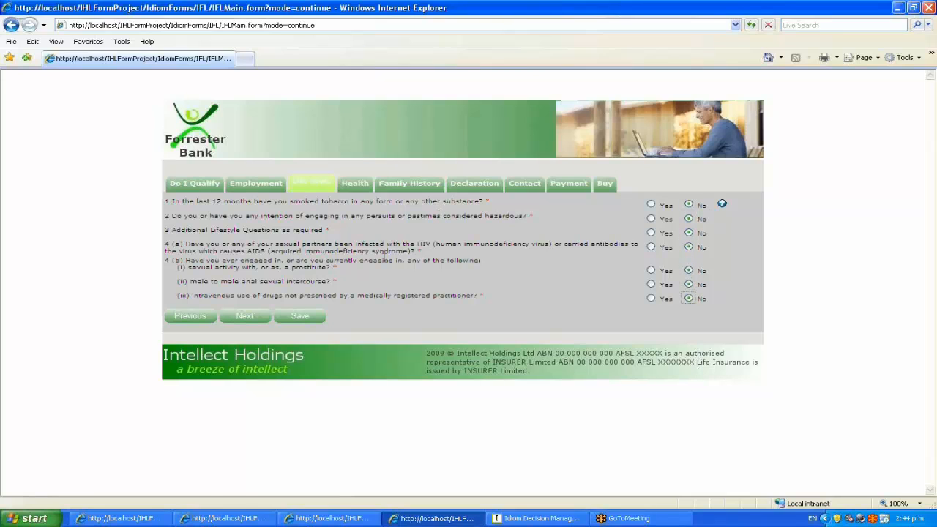
{"action": "left_click", "coordinate": [355, 186]}
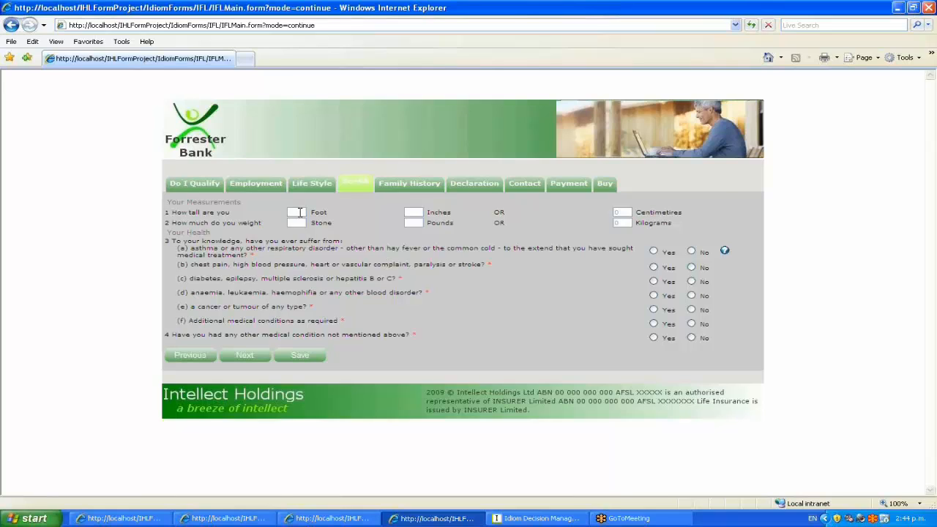
Enter a height of 6 feet and a weight of 13 stone.
{"action": "type", "text": "6"}
{"action": "key", "text": "Tab"}
{"action": "type", "text": "13"}
{"action": "key", "text": "Tab"}
{"action": "key", "text": "Tab"}
Answer No to every health question, reversing the initial Yes for respiratory disorders.
{"action": "left_click", "coordinate": [654, 251]}
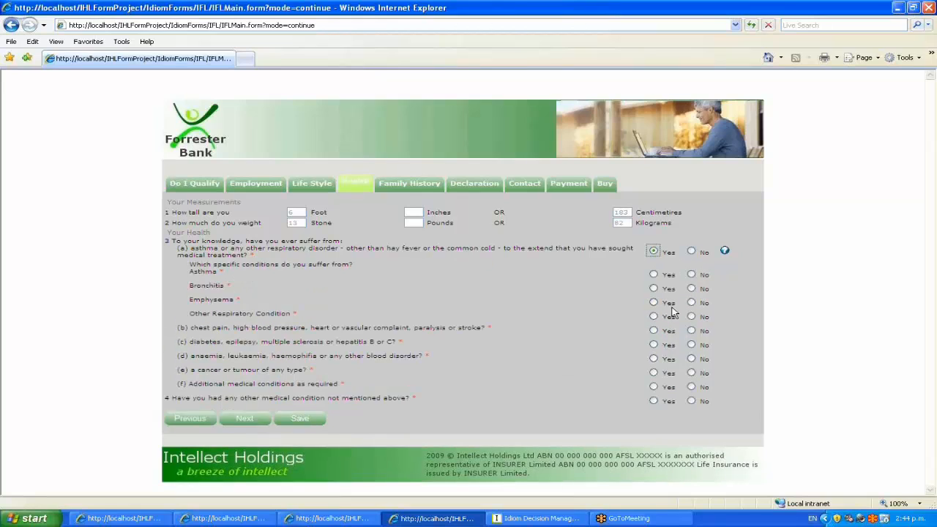
{"action": "left_click", "coordinate": [653, 274]}
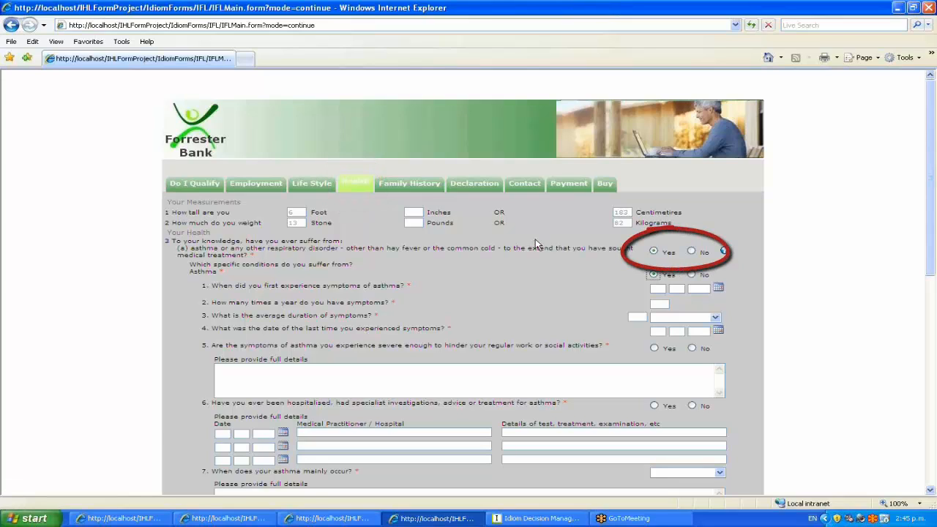
{"action": "left_click", "coordinate": [691, 251]}
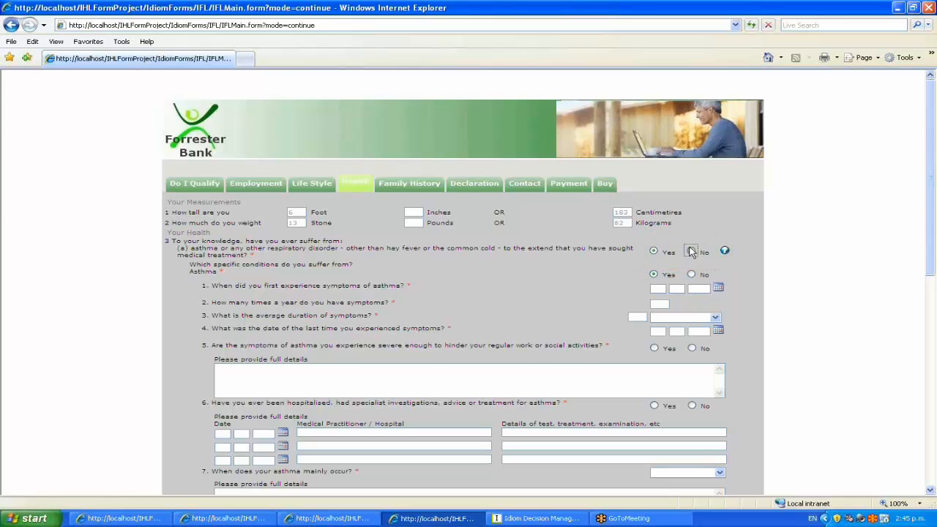
{"action": "left_click", "coordinate": [691, 268]}
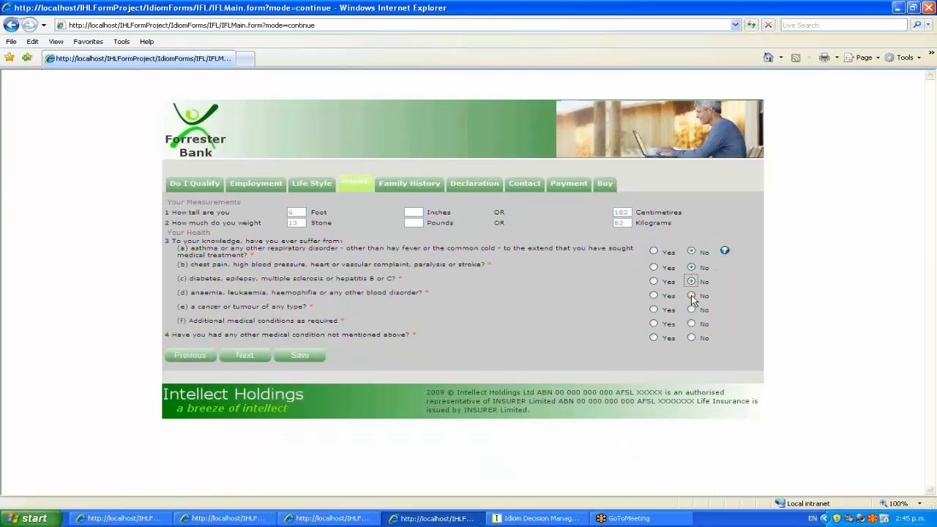
{"action": "left_click", "coordinate": [690, 296]}
{"action": "left_click", "coordinate": [690, 309]}
{"action": "left_click", "coordinate": [691, 323]}
Review the earlier pages and answer No to nervous disorders in relatives on Family History.
{"action": "left_click", "coordinate": [253, 189]}
{"action": "left_click", "coordinate": [306, 188]}
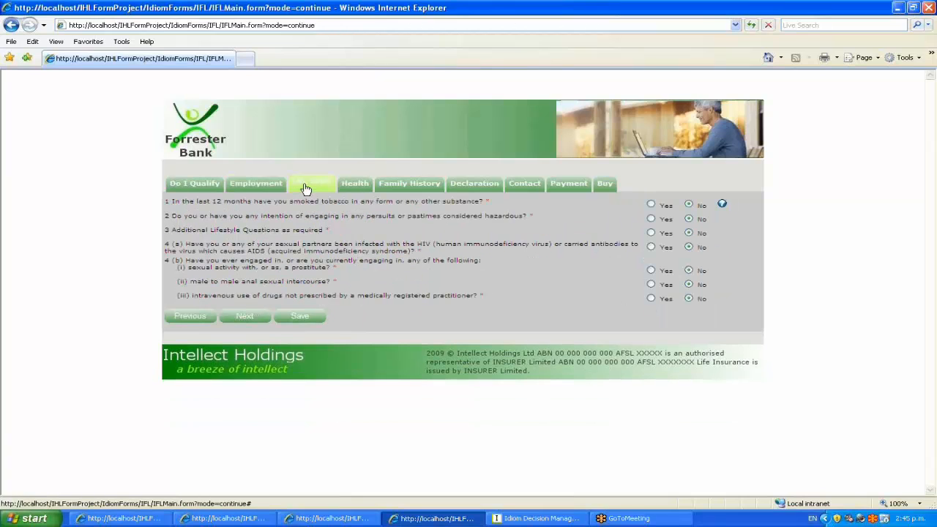
{"action": "left_click", "coordinate": [355, 186]}
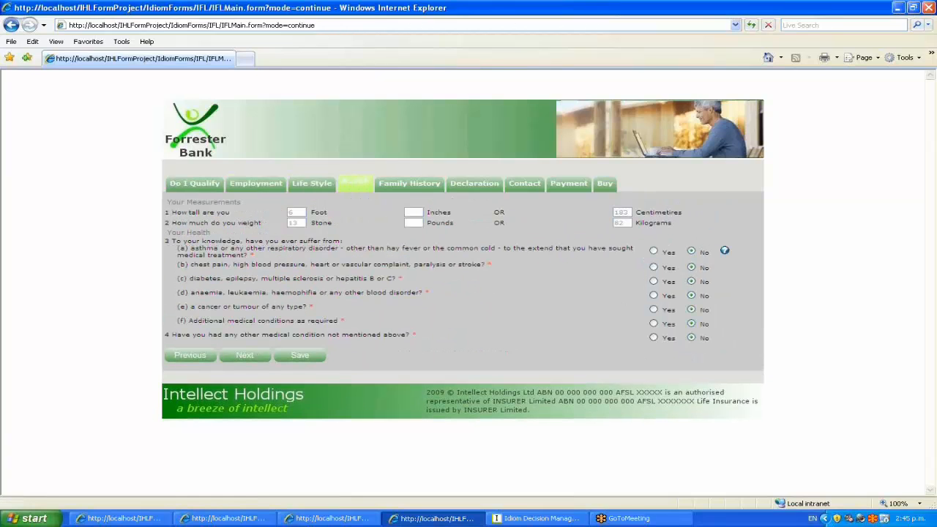
{"action": "left_click", "coordinate": [409, 189]}
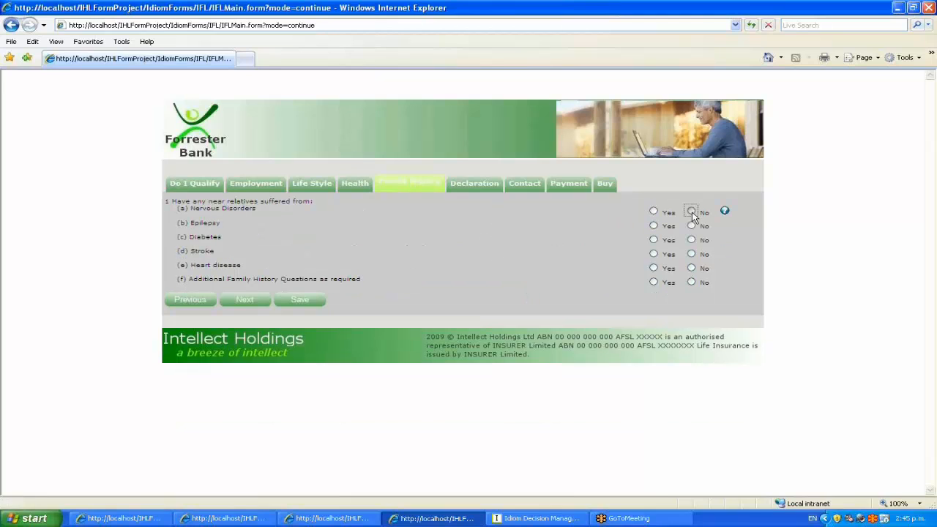
{"action": "left_click", "coordinate": [692, 212]}
Pay by credit card, buy the cover, and continue past the referral notice to the login page.
{"action": "left_click", "coordinate": [475, 184]}
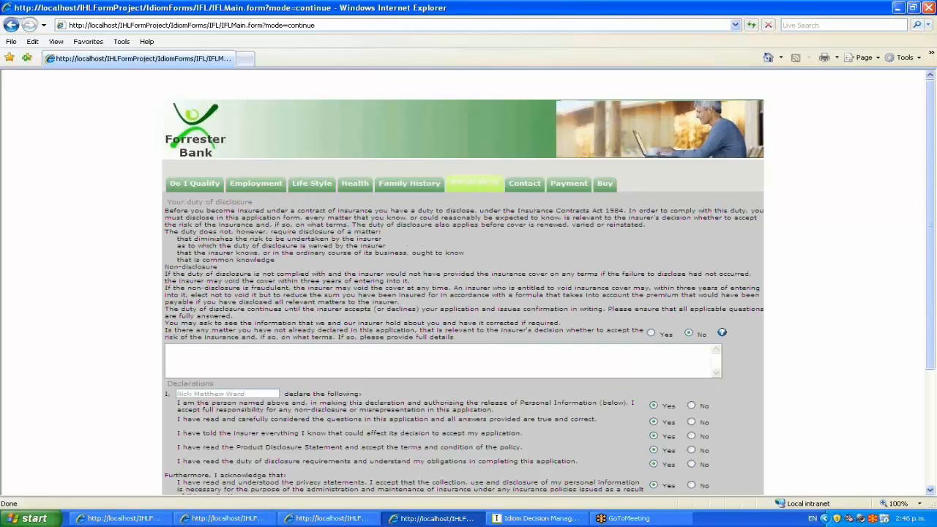
{"action": "left_click", "coordinate": [525, 183]}
{"action": "left_click", "coordinate": [574, 185]}
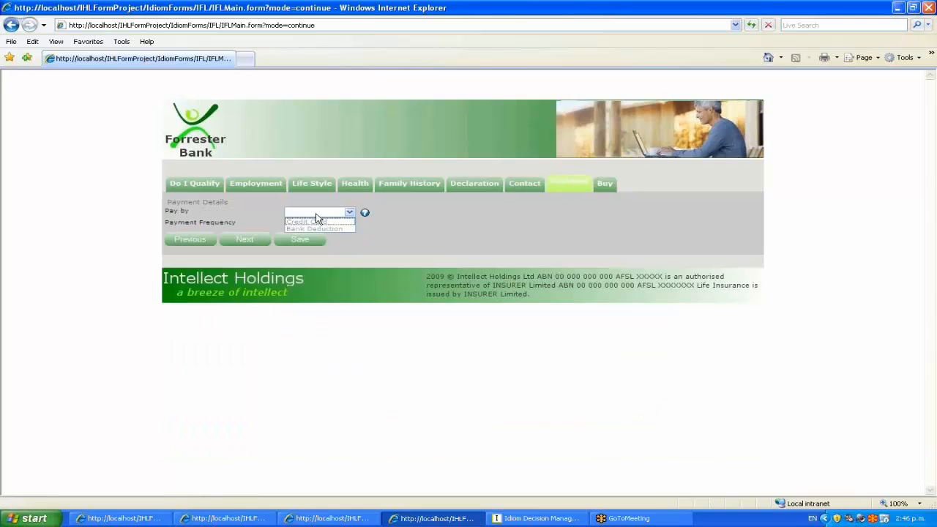
{"action": "left_click", "coordinate": [318, 214]}
{"action": "left_click", "coordinate": [604, 184]}
{"action": "scroll", "coordinate": [593, 420], "scroll_direction": "down", "scroll_amount": 3}
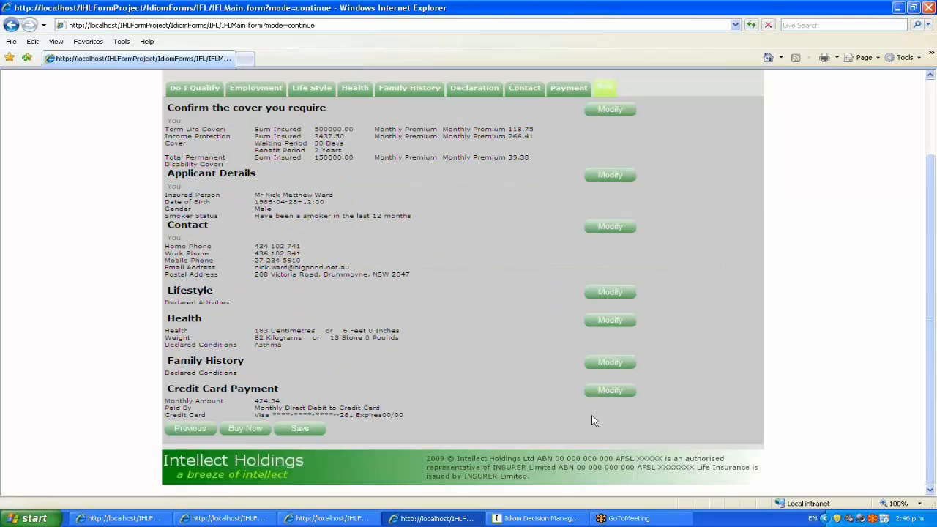
{"action": "left_click", "coordinate": [247, 429]}
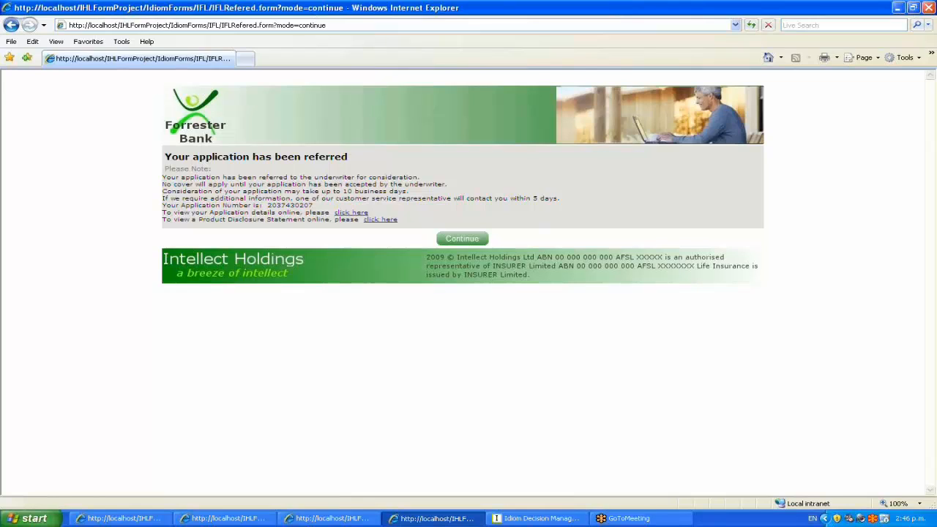
{"action": "left_click", "coordinate": [471, 244]}
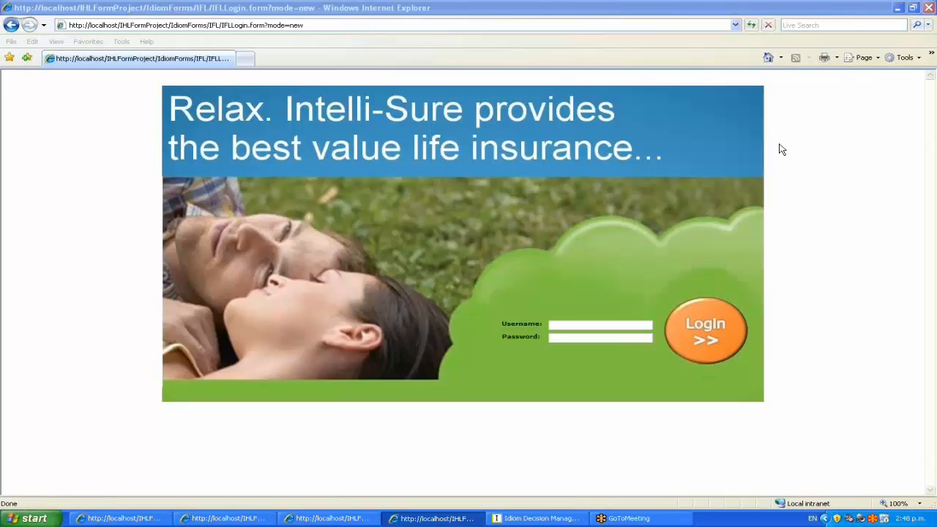